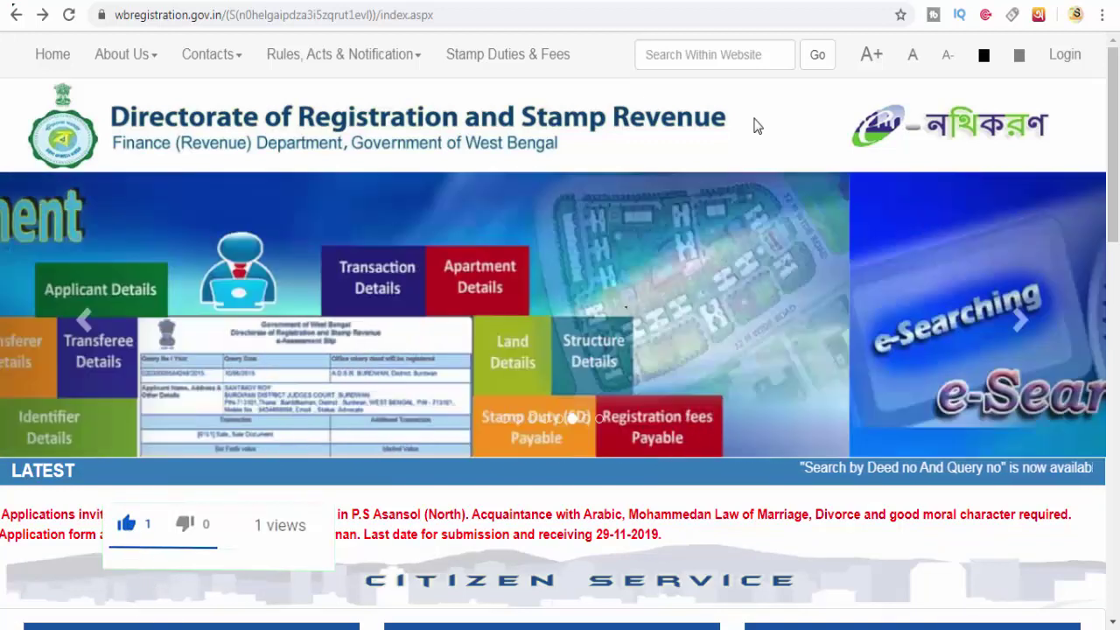
Open the Market Value of Land calculator from the Citizen Service section
{"action": "scroll", "coordinate": [630, 347], "scroll_direction": "down", "scroll_amount": 4}
{"action": "scroll", "coordinate": [627, 342], "scroll_direction": "up", "scroll_amount": 3}
{"action": "scroll", "coordinate": [627, 346], "scroll_direction": "down", "scroll_amount": 2}
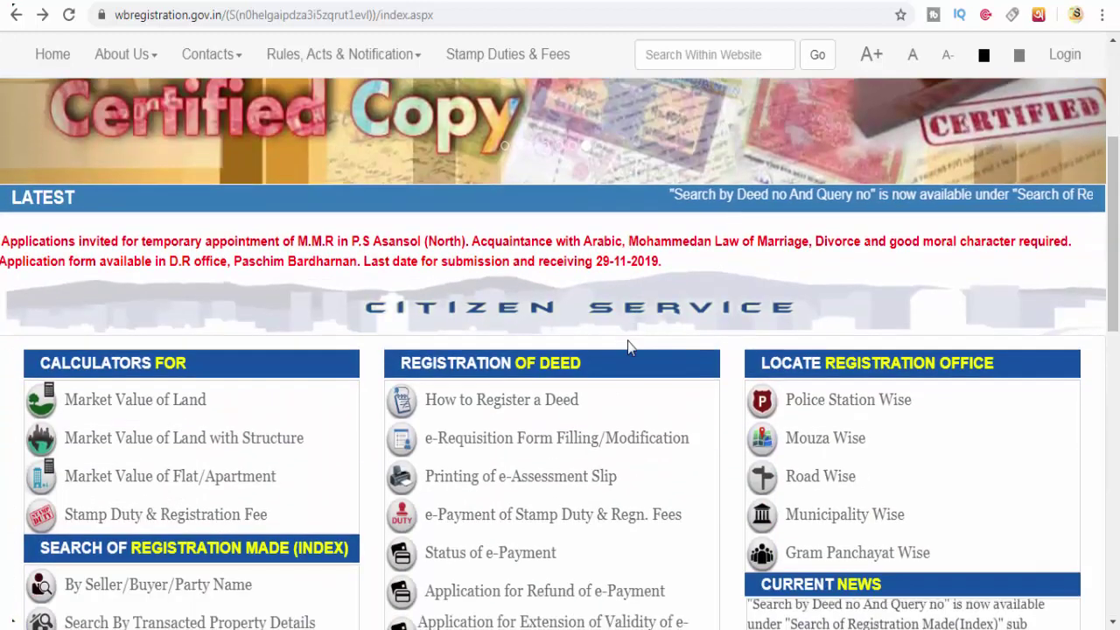
{"action": "scroll", "coordinate": [628, 347], "scroll_direction": "up", "scroll_amount": 3}
{"action": "scroll", "coordinate": [626, 341], "scroll_direction": "down", "scroll_amount": 3}
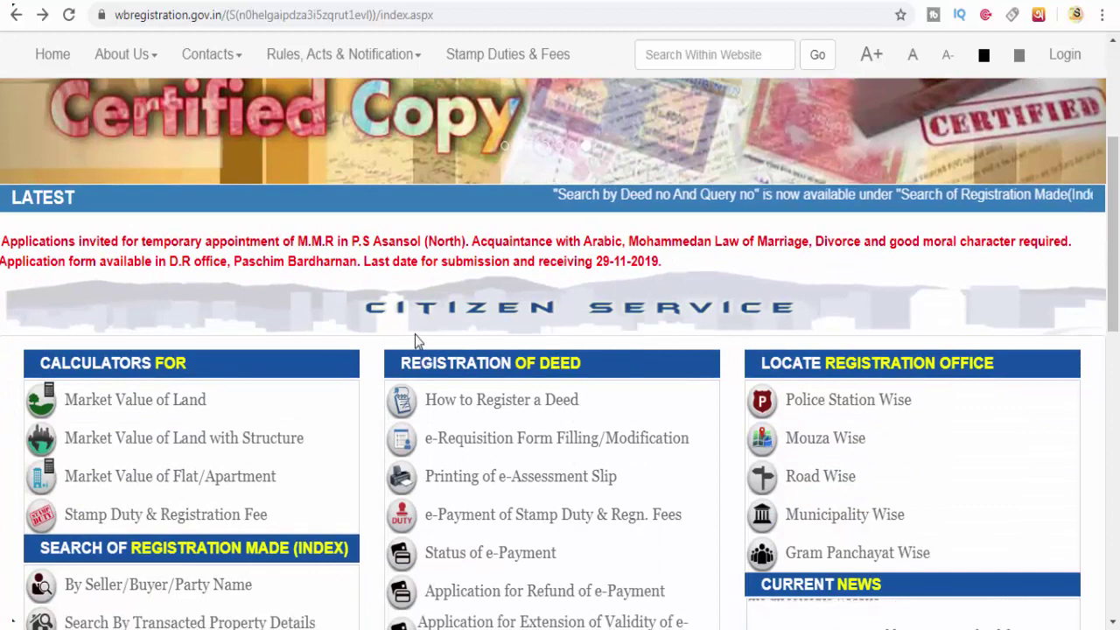
{"action": "scroll", "coordinate": [1115, 260], "scroll_direction": "up", "scroll_amount": 3}
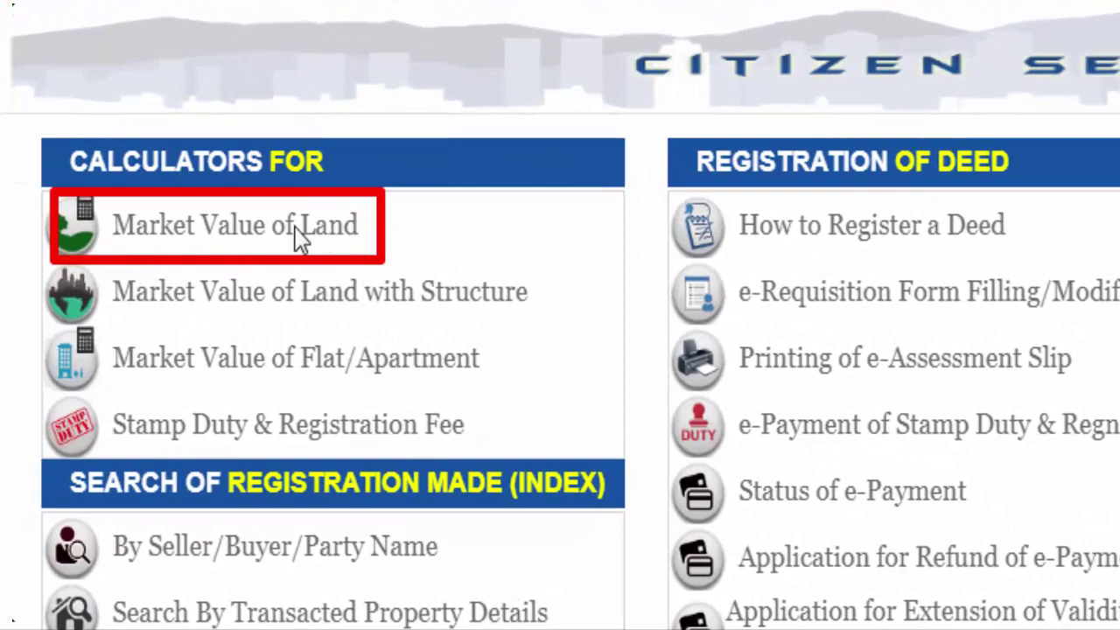
{"action": "left_click", "coordinate": [273, 226]}
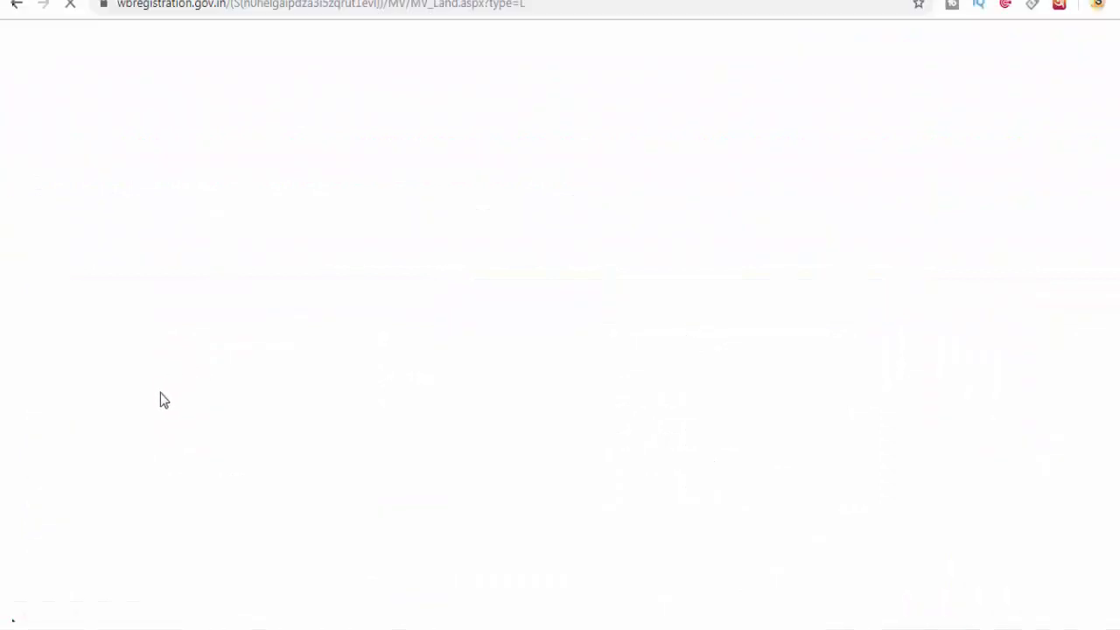
{"action": "mouse_move", "coordinate": [465, 175]}
{"action": "left_mouse_down"}
{"action": "mouse_move", "coordinate": [580, 217]}
{"action": "mouse_move", "coordinate": [641, 219]}
{"action": "left_mouse_up"}
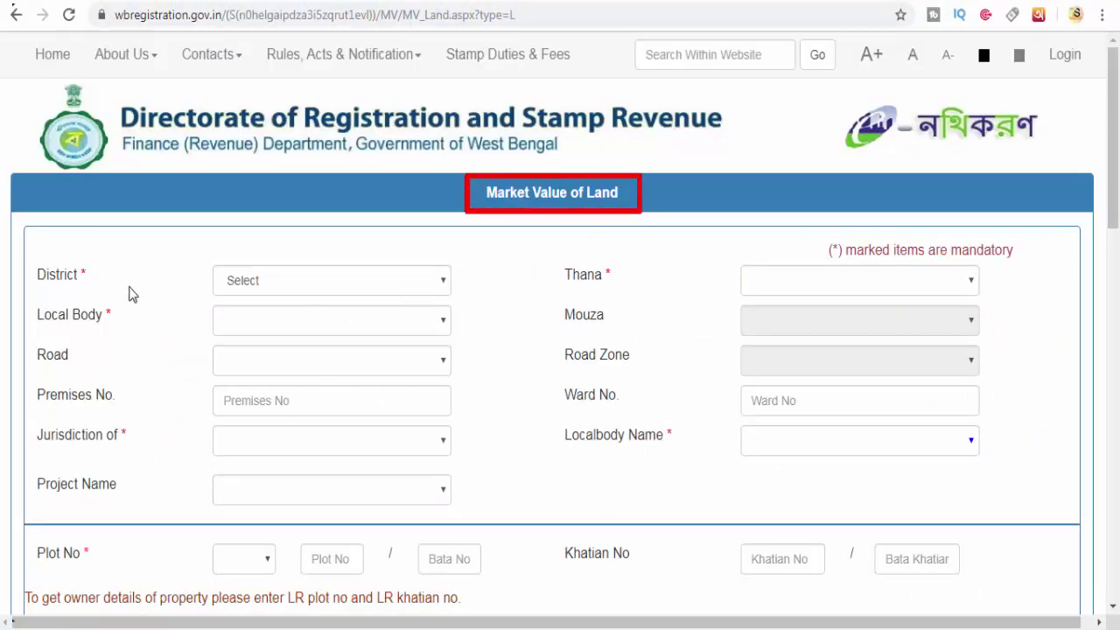
{"action": "mouse_move", "coordinate": [26, 255]}
{"action": "left_mouse_down"}
{"action": "mouse_move", "coordinate": [42, 280]}
{"action": "mouse_move", "coordinate": [106, 295]}
{"action": "left_mouse_up"}
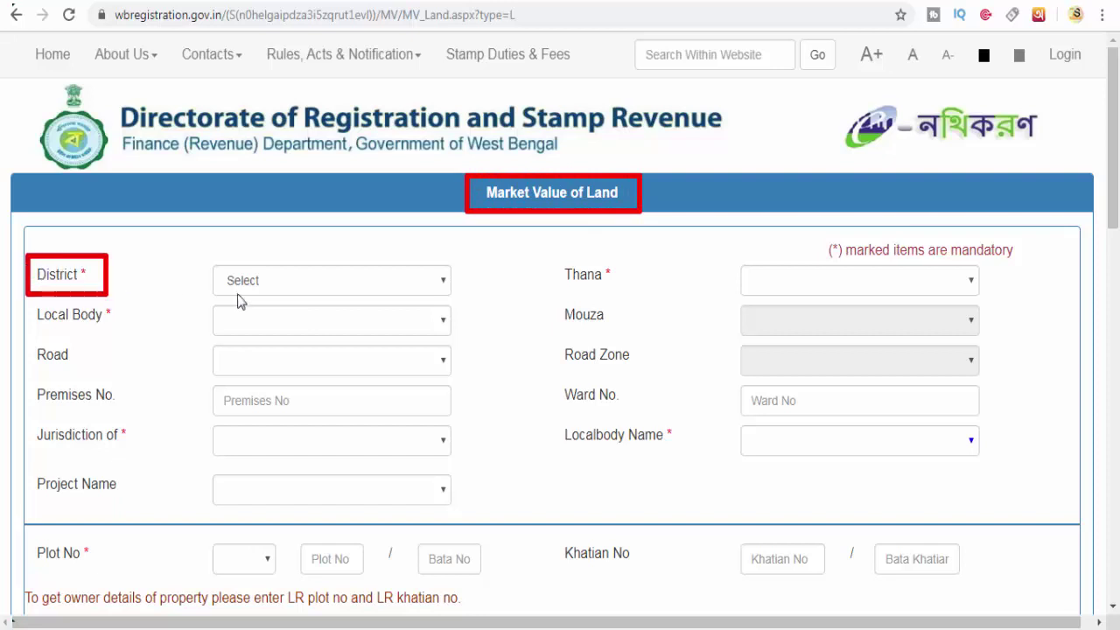
{"action": "mouse_move", "coordinate": [551, 254]}
{"action": "left_mouse_down"}
{"action": "mouse_move", "coordinate": [592, 300]}
{"action": "mouse_move", "coordinate": [621, 299]}
{"action": "left_mouse_up"}
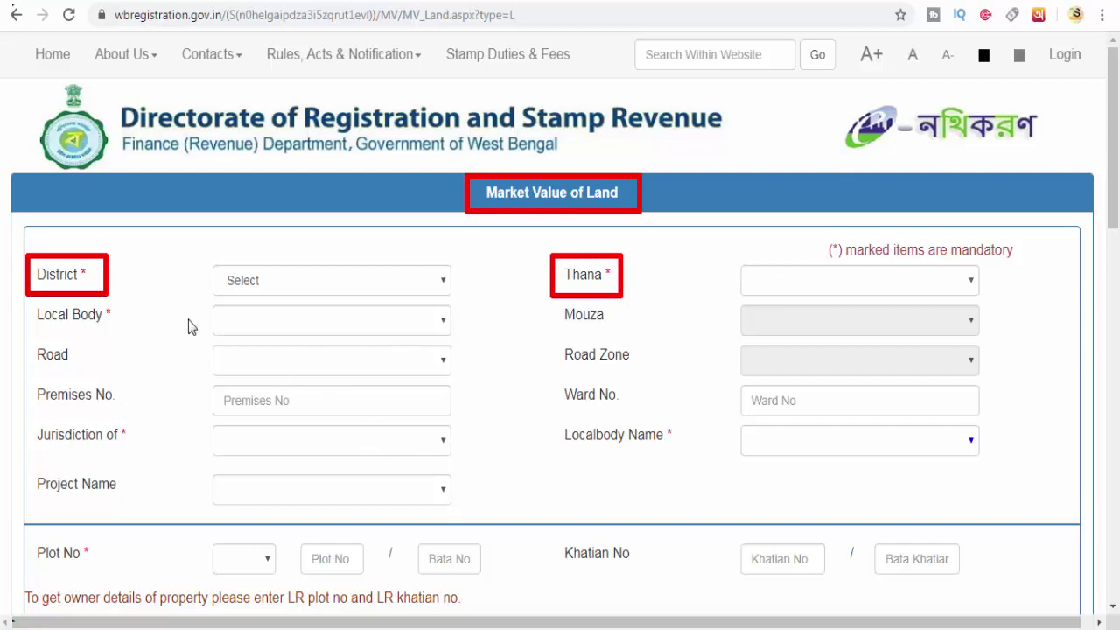
{"action": "left_click_drag", "start_coordinate": [196, 302], "coordinate": [255, 342]}
Set the land's district to Burdwan and its thana to Katwa
{"action": "left_click", "coordinate": [305, 287]}
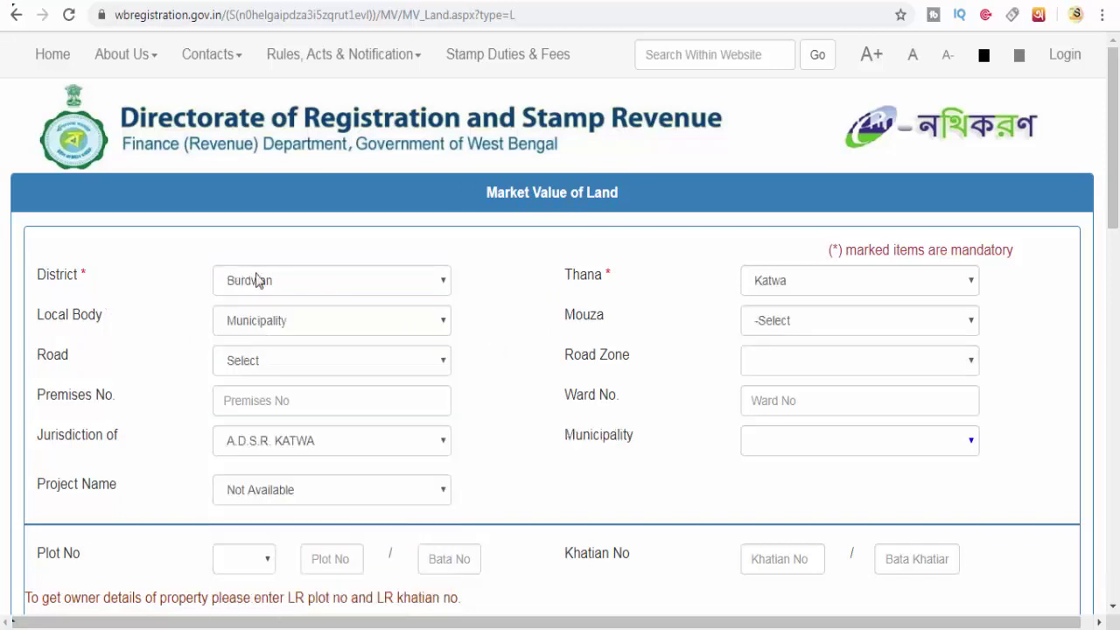
{"action": "left_click_drag", "start_coordinate": [213, 261], "coordinate": [324, 304]}
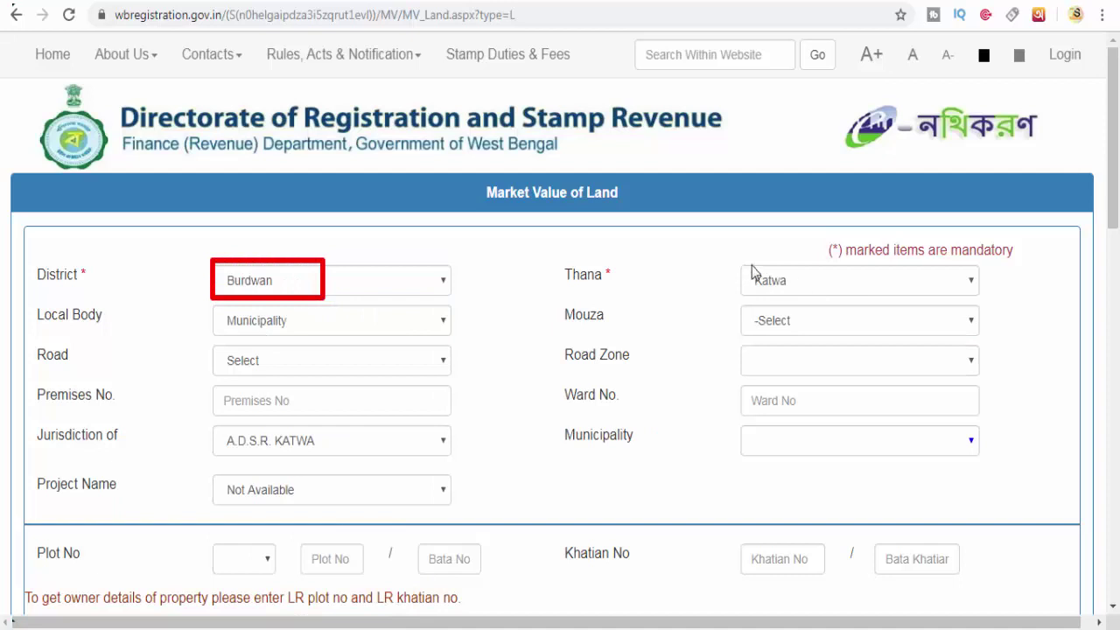
{"action": "left_click_drag", "start_coordinate": [737, 258], "coordinate": [809, 302]}
{"action": "key", "text": "Escape"}
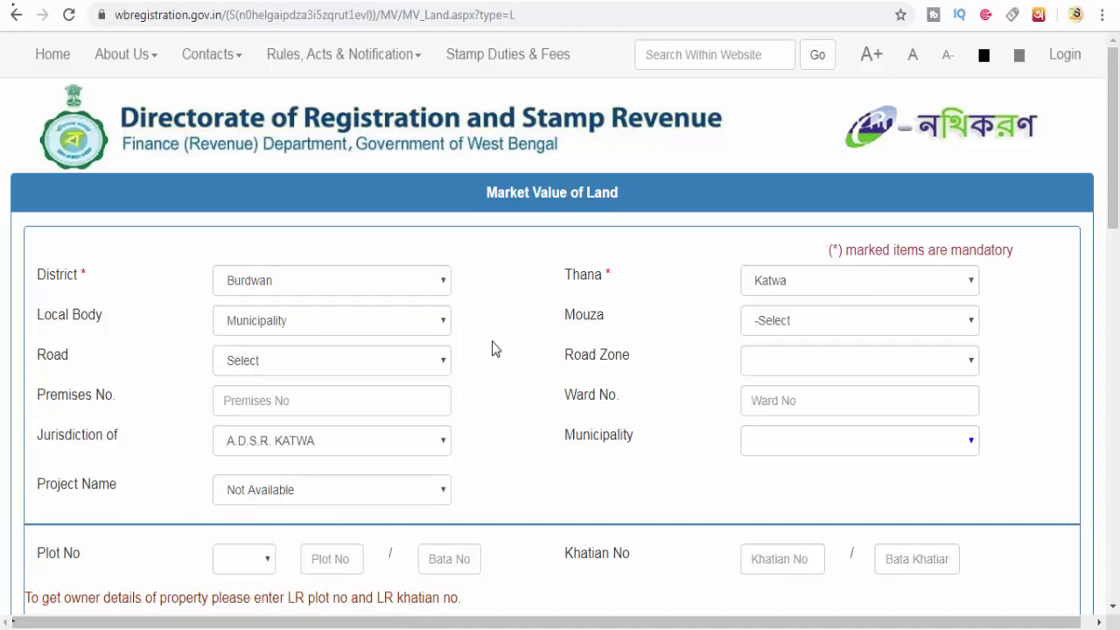
Set the local body to Gram Panchayat and choose Jajigram as the mouza
{"action": "left_click", "coordinate": [345, 329]}
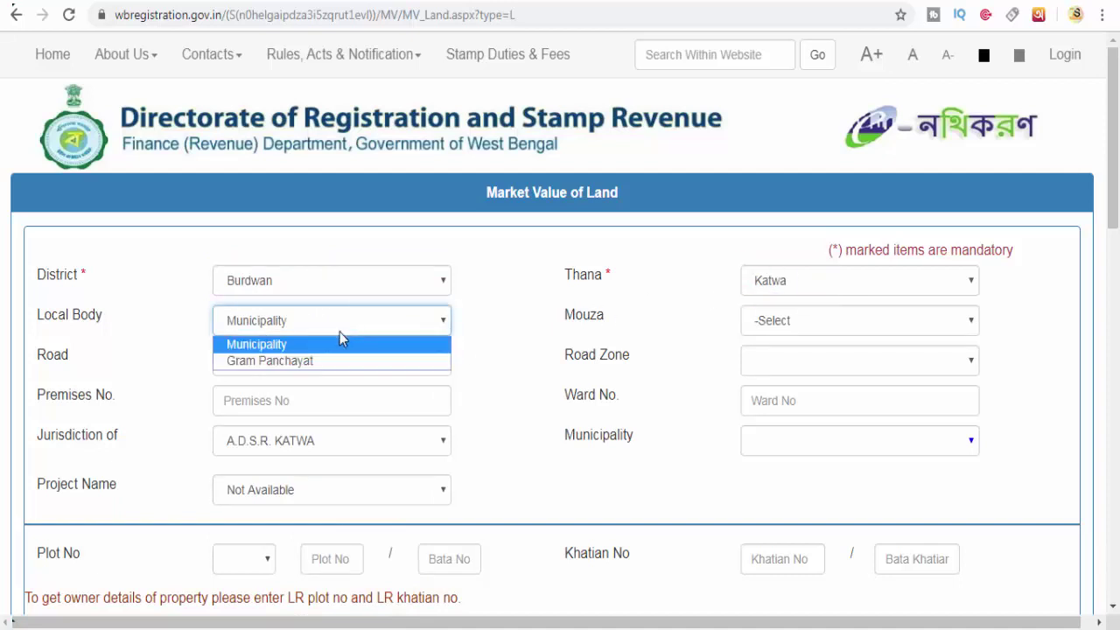
{"action": "left_click", "coordinate": [273, 361]}
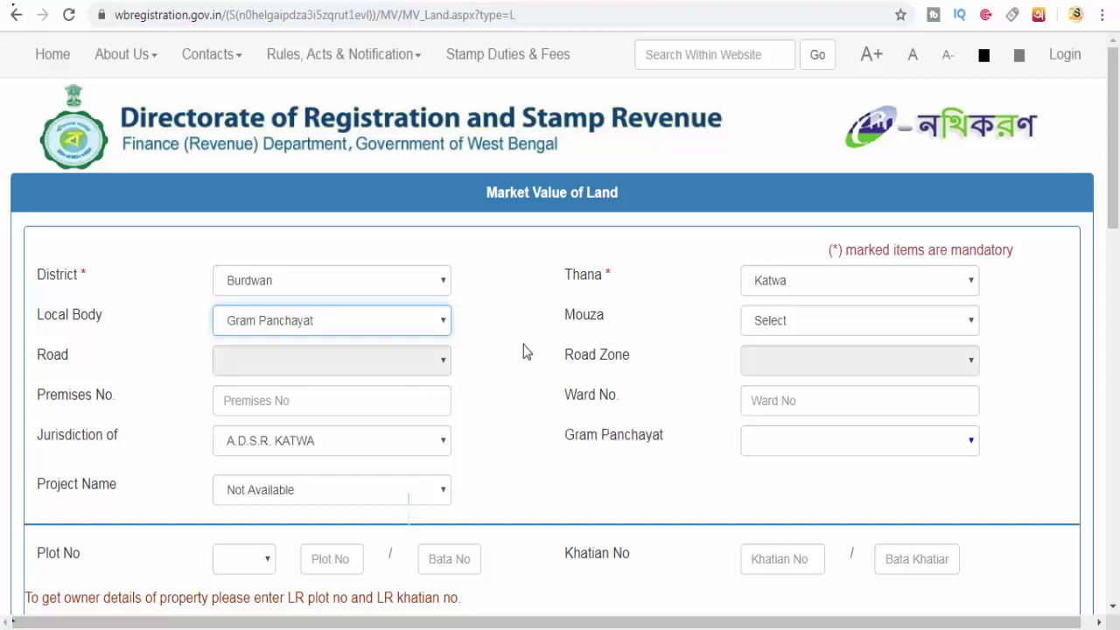
{"action": "left_click", "coordinate": [794, 329]}
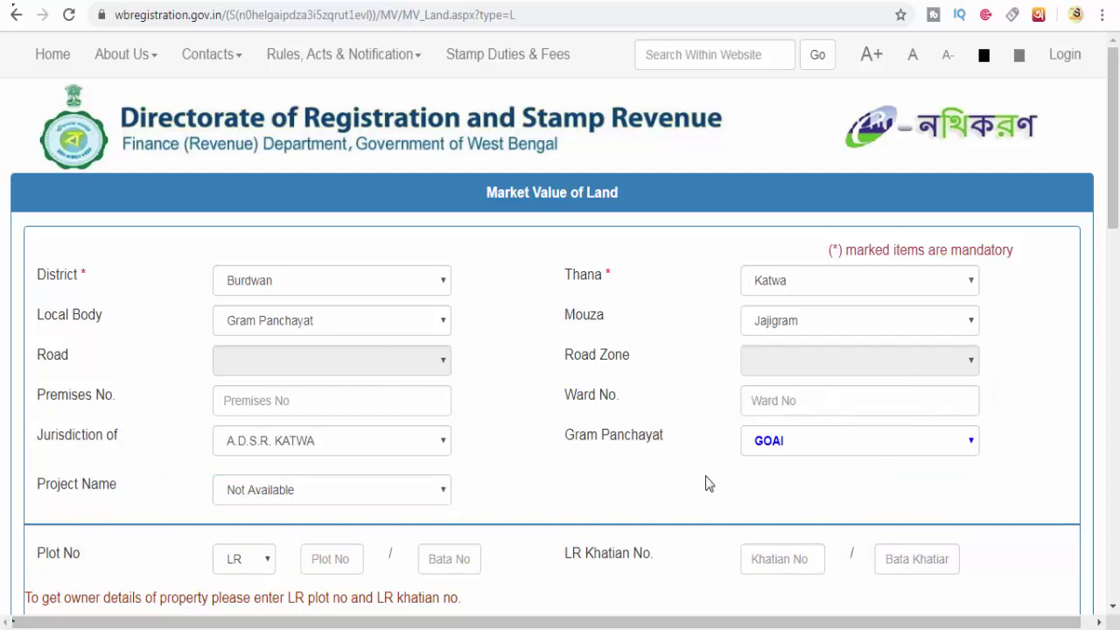
Enter 00250 as the LR plot number
{"action": "scroll", "coordinate": [515, 320], "scroll_direction": "down", "scroll_amount": 3}
{"action": "mouse_move", "coordinate": [26, 256]}
{"action": "left_mouse_down"}
{"action": "mouse_move", "coordinate": [72, 317]}
{"action": "mouse_move", "coordinate": [460, 337]}
{"action": "mouse_move", "coordinate": [496, 318]}
{"action": "left_mouse_up"}
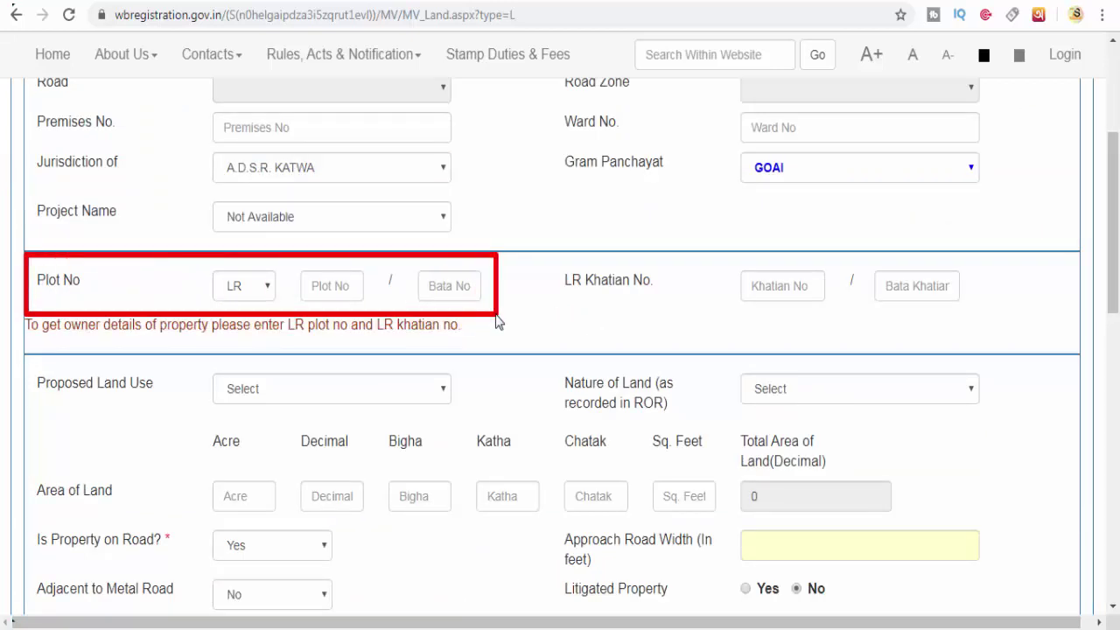
{"action": "mouse_move", "coordinate": [549, 258]}
{"action": "left_mouse_down"}
{"action": "mouse_move", "coordinate": [777, 332]}
{"action": "mouse_move", "coordinate": [1006, 340]}
{"action": "left_mouse_up"}
{"action": "key", "text": "Escape"}
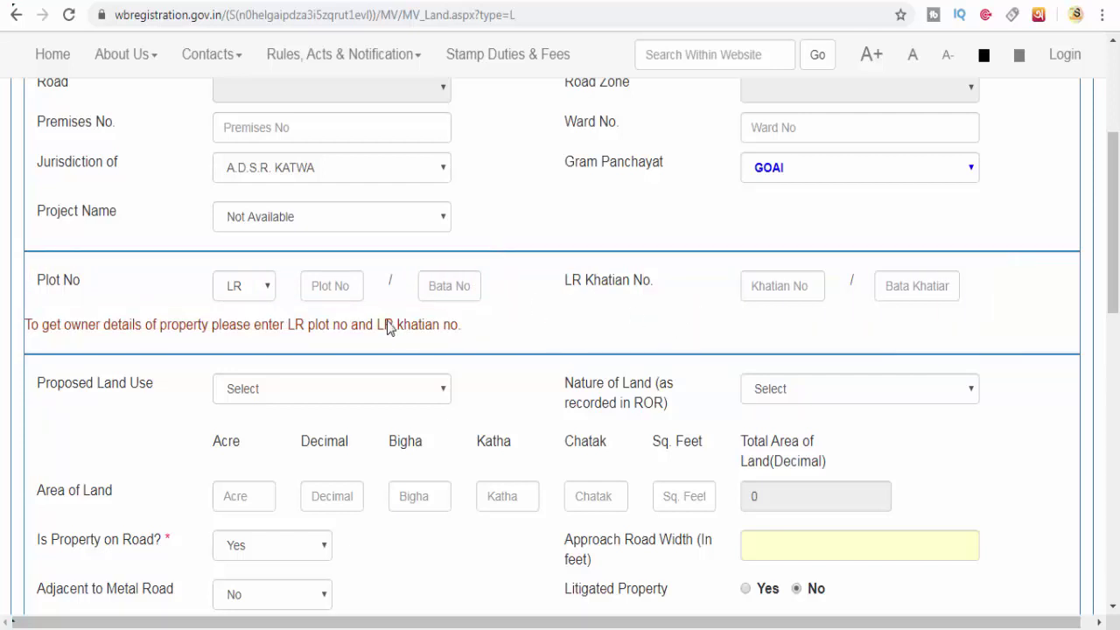
{"action": "left_click", "coordinate": [266, 291]}
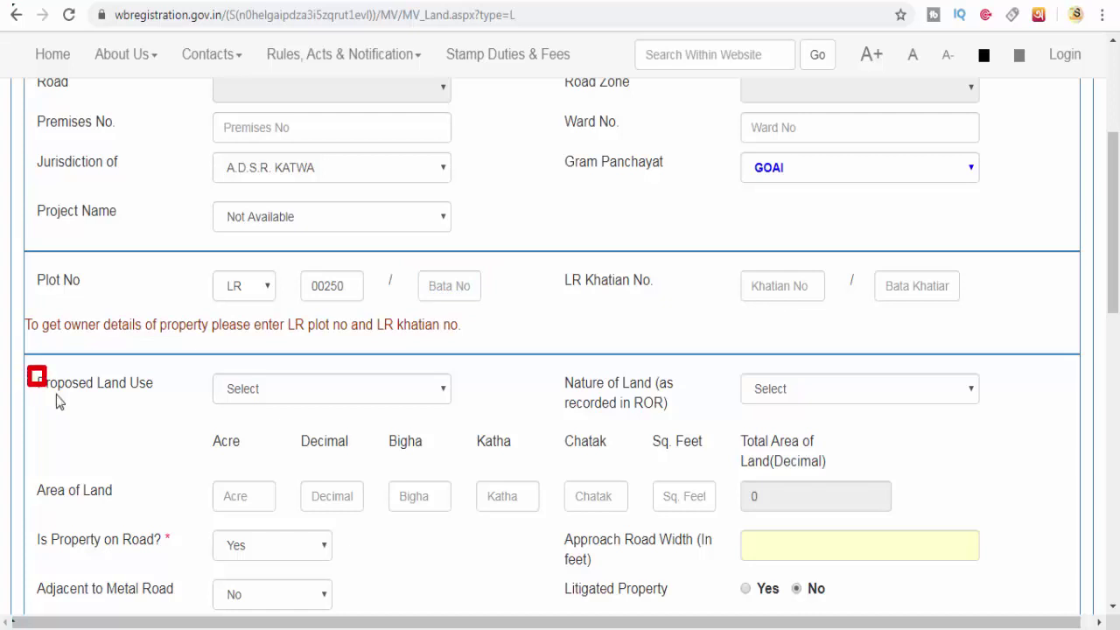
Set the proposed land use to Shali
{"action": "left_click", "coordinate": [267, 393]}
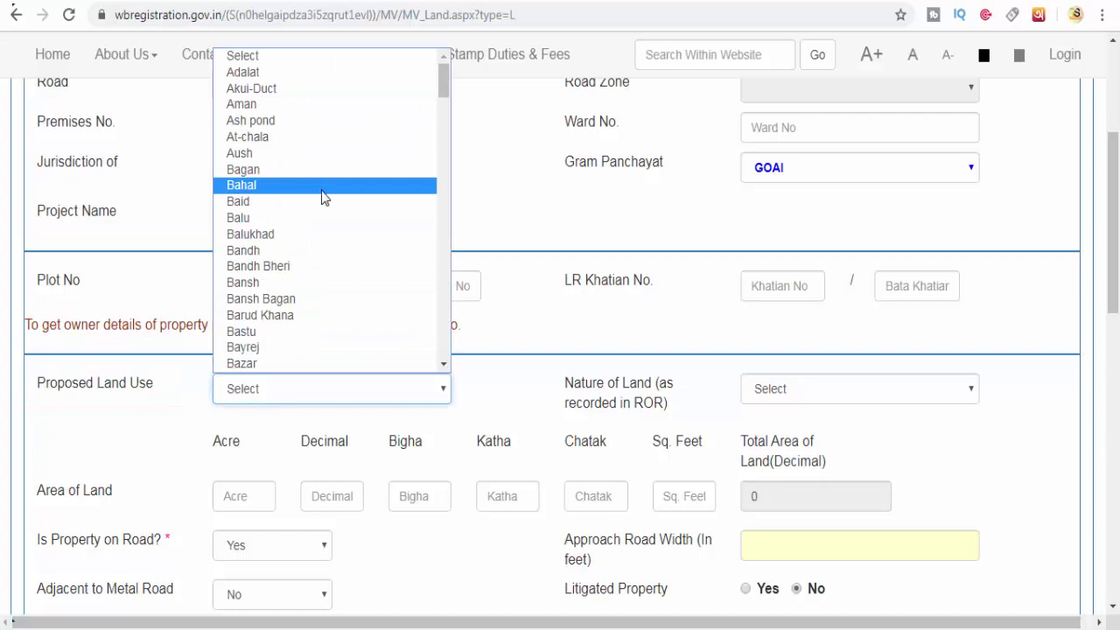
{"action": "scroll", "coordinate": [320, 196], "scroll_direction": "down", "scroll_amount": 2}
{"action": "scroll", "coordinate": [317, 210], "scroll_direction": "down", "scroll_amount": 2}
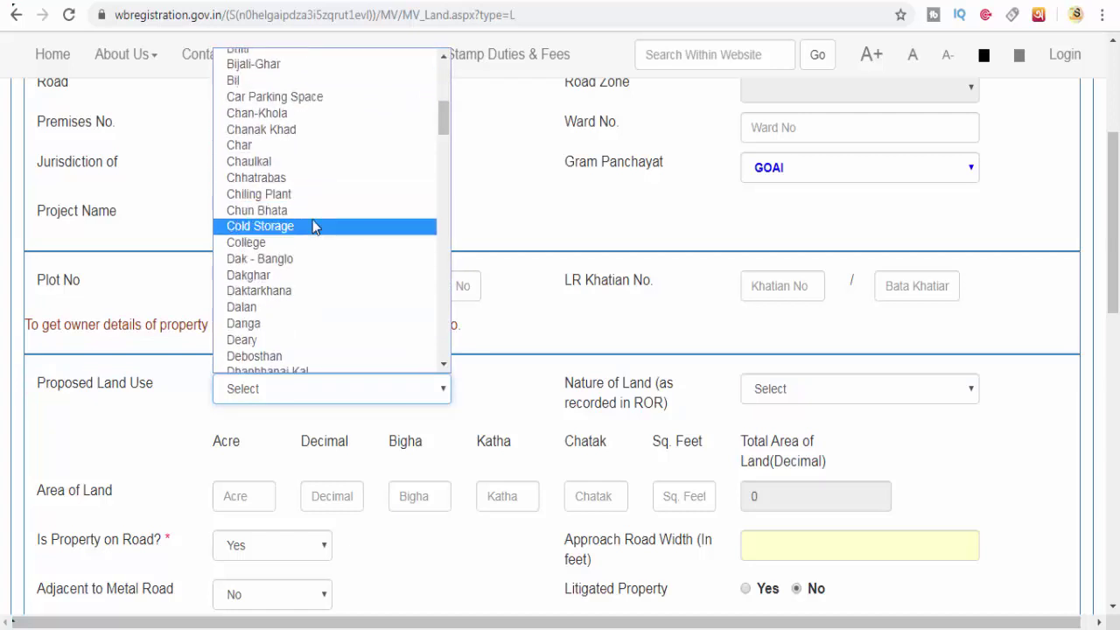
{"action": "scroll", "coordinate": [312, 227], "scroll_direction": "down", "scroll_amount": 3}
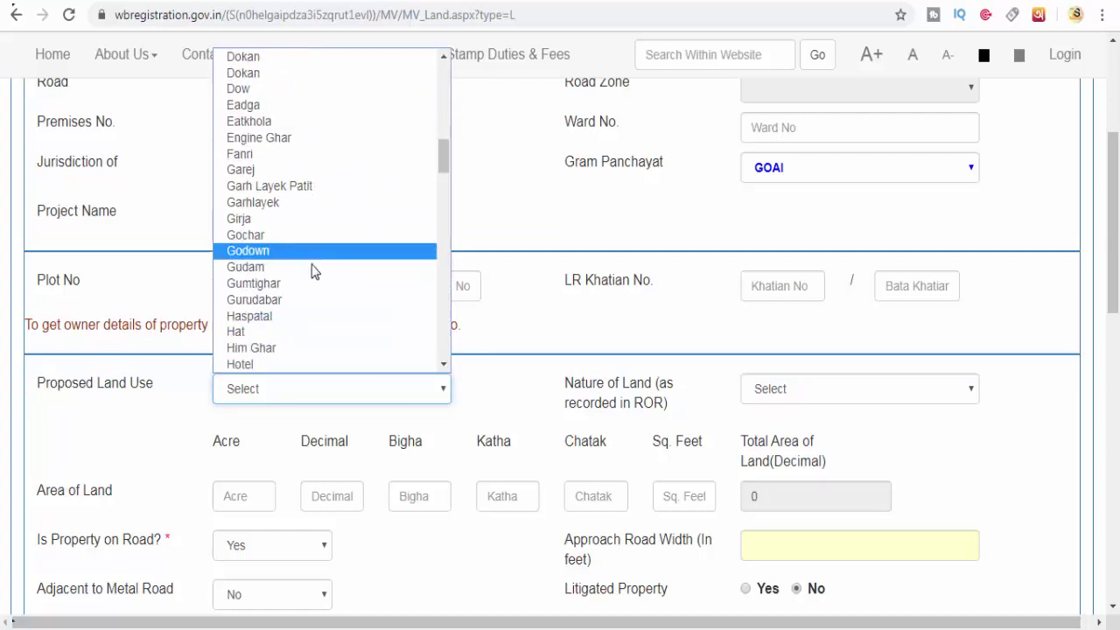
{"action": "scroll", "coordinate": [317, 282], "scroll_direction": "down", "scroll_amount": 2}
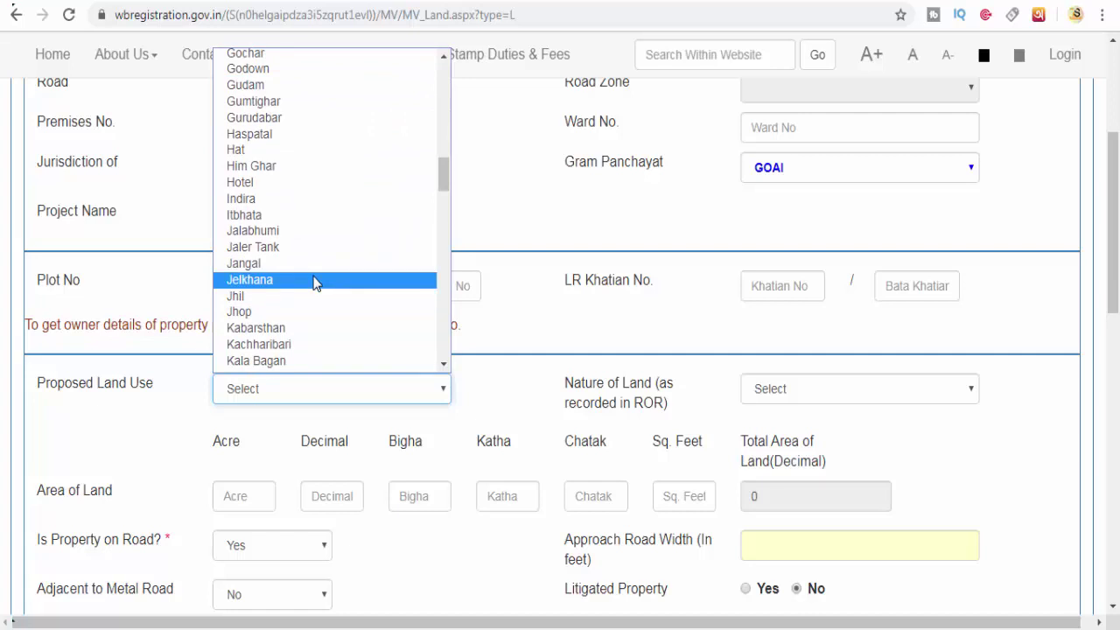
{"action": "scroll", "coordinate": [315, 281], "scroll_direction": "down", "scroll_amount": 6}
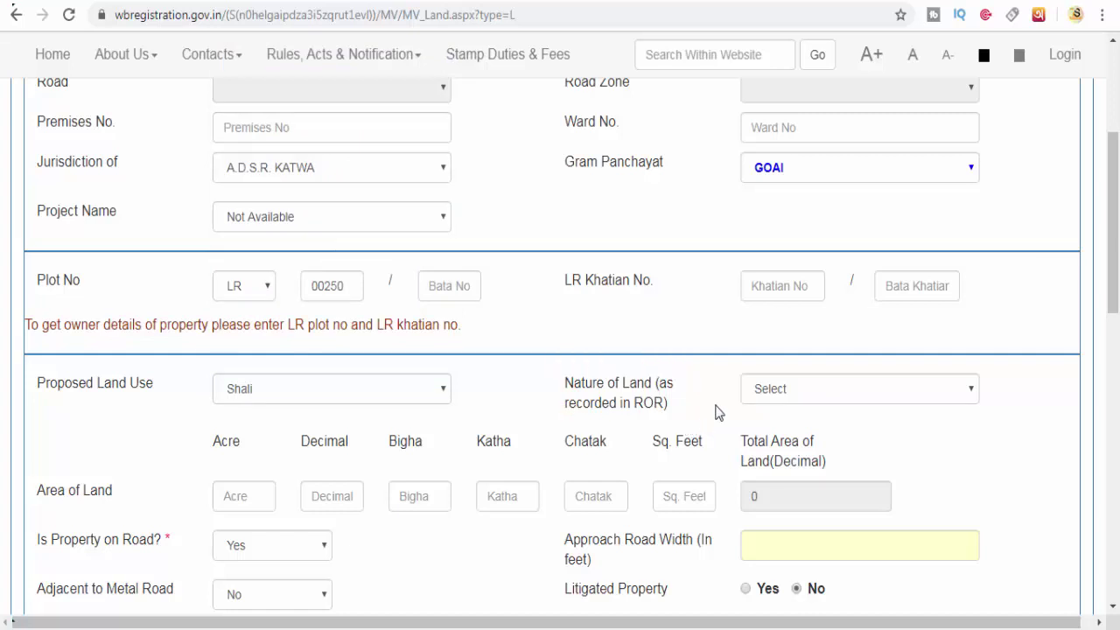
Set the nature of land as recorded in ROR to Shali
{"action": "left_click", "coordinate": [842, 392]}
{"action": "scroll", "coordinate": [846, 307], "scroll_direction": "down", "scroll_amount": 4}
{"action": "scroll", "coordinate": [846, 308], "scroll_direction": "down", "scroll_amount": 20}
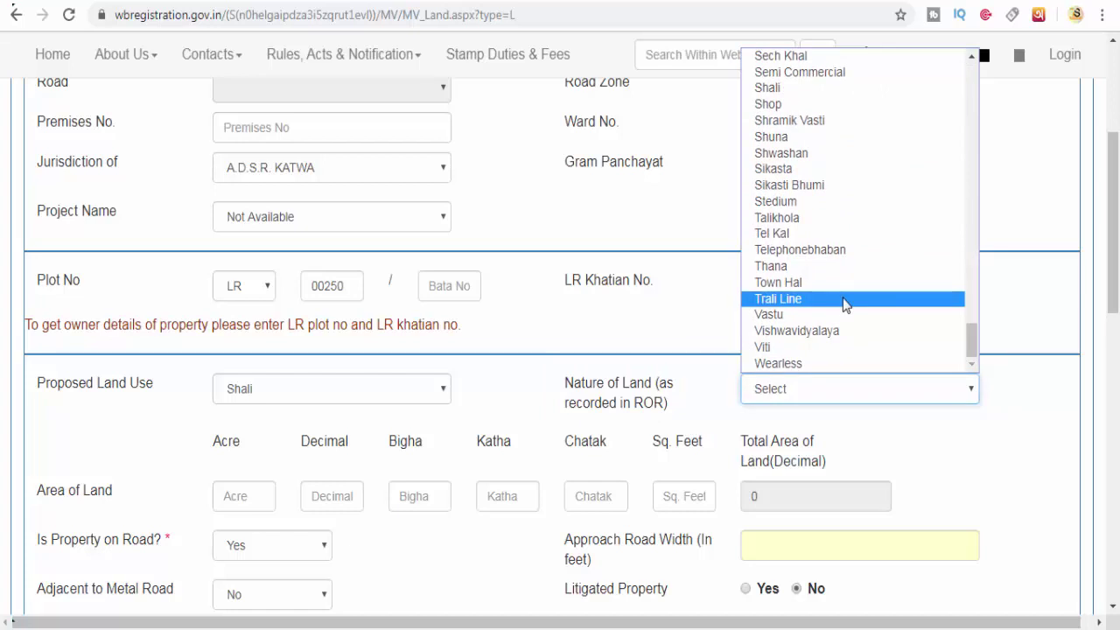
{"action": "scroll", "coordinate": [846, 304], "scroll_direction": "up", "scroll_amount": 6}
{"action": "scroll", "coordinate": [845, 304], "scroll_direction": "down", "scroll_amount": 2}
{"action": "left_click", "coordinate": [846, 307]}
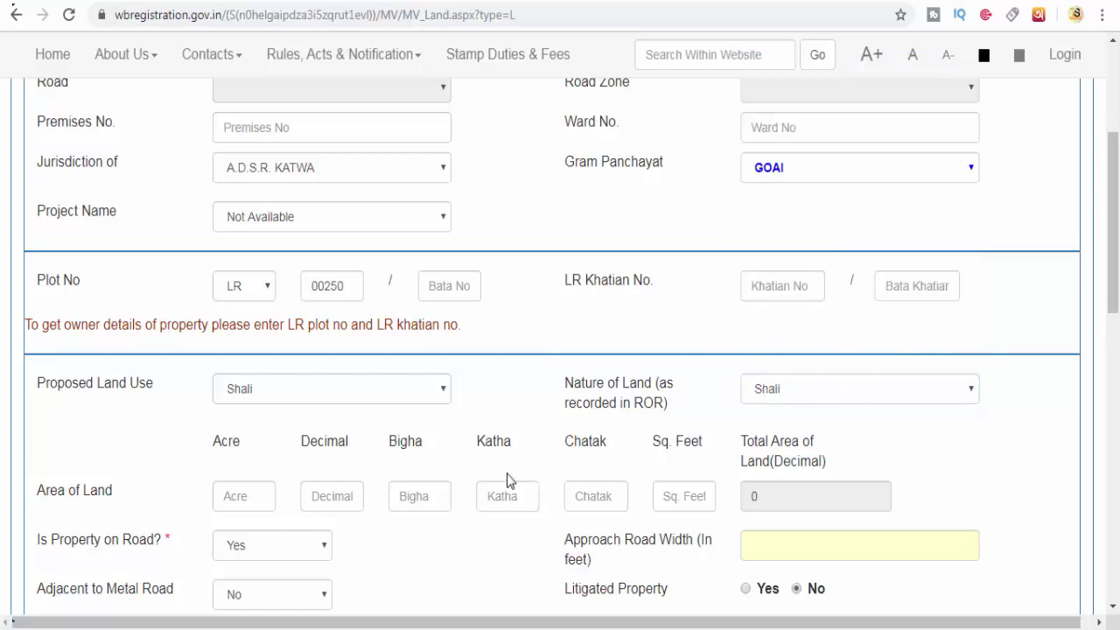
{"action": "left_click_drag", "start_coordinate": [28, 480], "coordinate": [131, 507]}
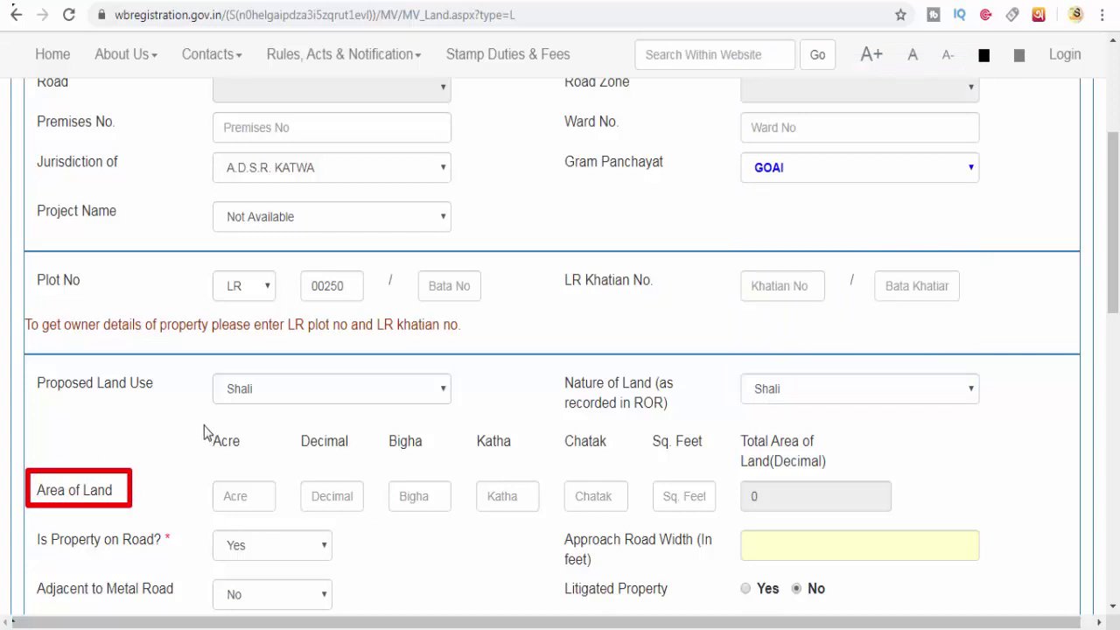
{"action": "left_click_drag", "start_coordinate": [203, 424], "coordinate": [279, 522]}
{"action": "left_click_drag", "start_coordinate": [214, 480], "coordinate": [265, 515]}
{"action": "left_click_drag", "start_coordinate": [294, 424], "coordinate": [358, 521]}
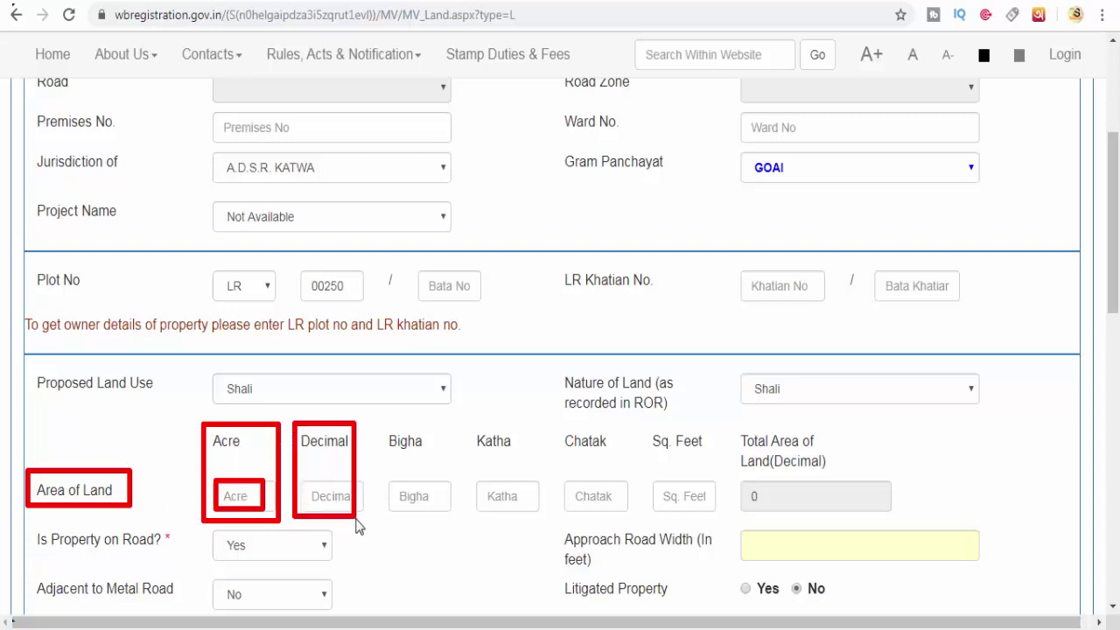
{"action": "left_click_drag", "start_coordinate": [379, 425], "coordinate": [447, 517]}
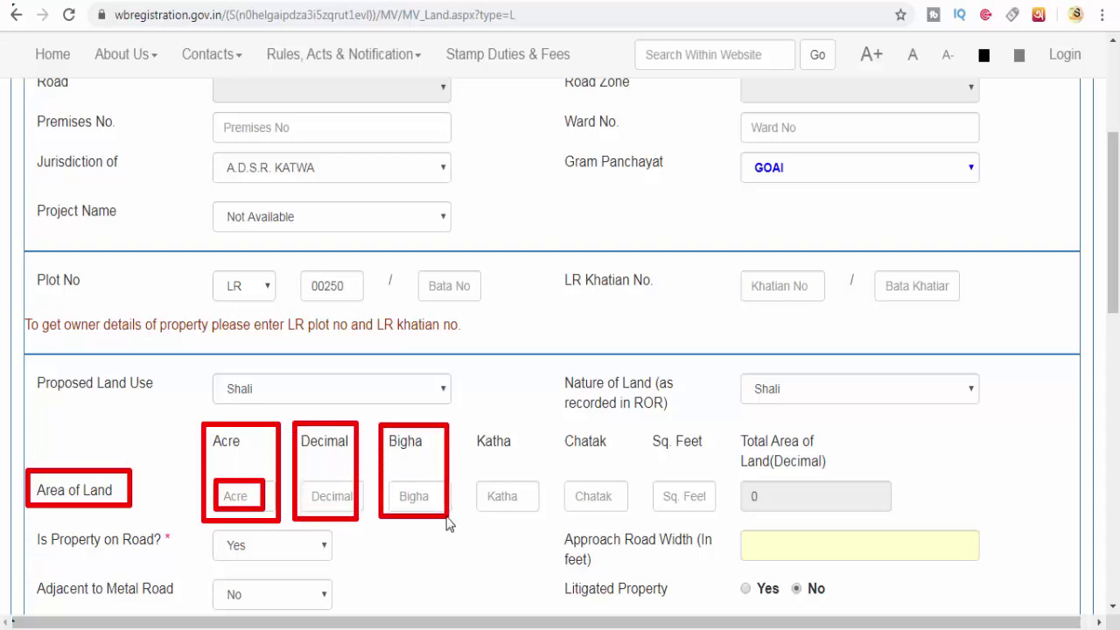
{"action": "left_click_drag", "start_coordinate": [466, 419], "coordinate": [548, 524]}
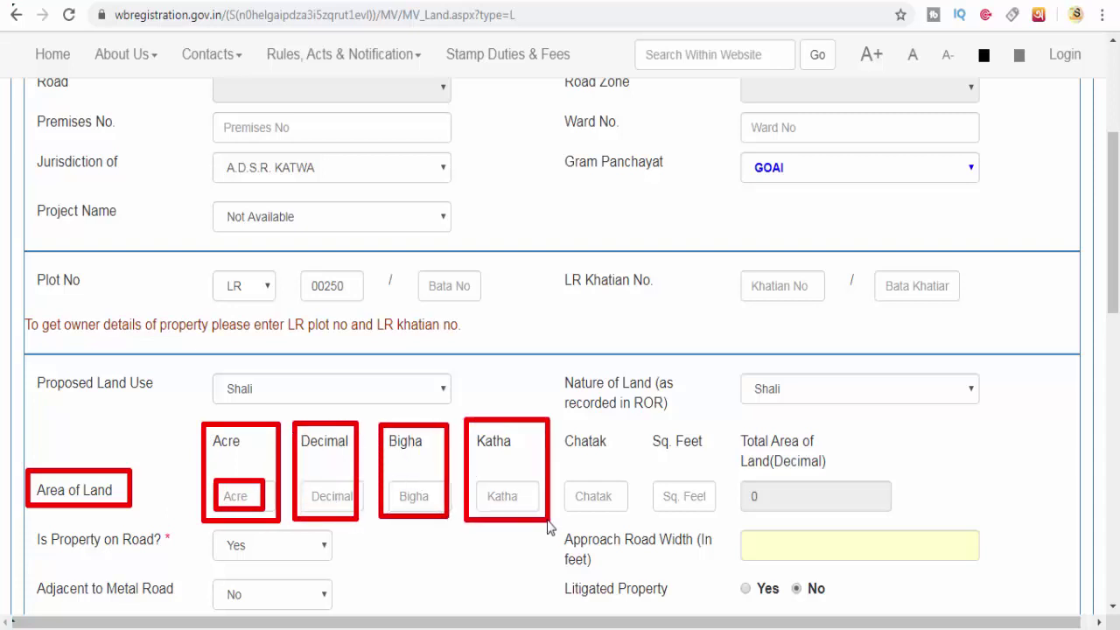
{"action": "key", "text": "Escape"}
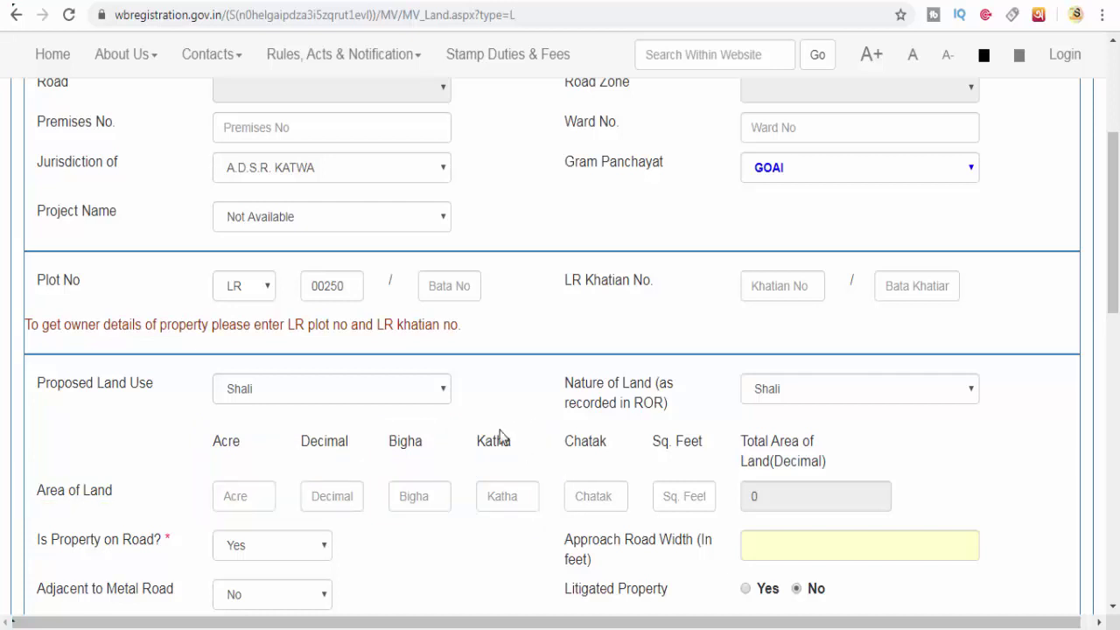
Check the total area in acres of plot 250 on the Banglarbhumi plot information page and return to the market value form
{"action": "left_click", "coordinate": [487, 4]}
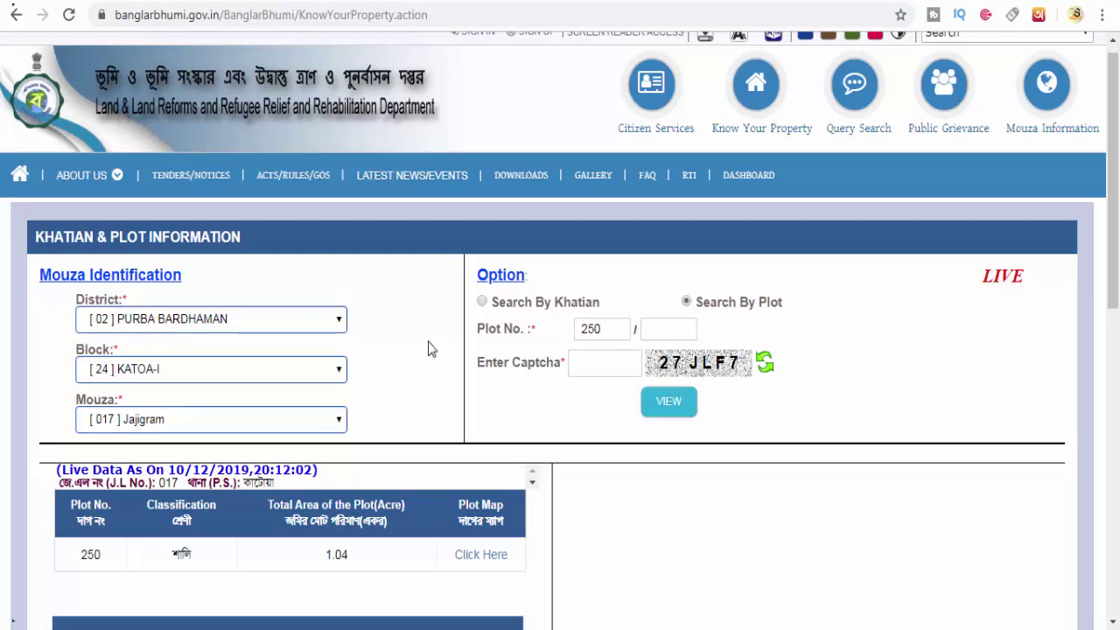
{"action": "scroll", "coordinate": [428, 348], "scroll_direction": "down", "scroll_amount": 1}
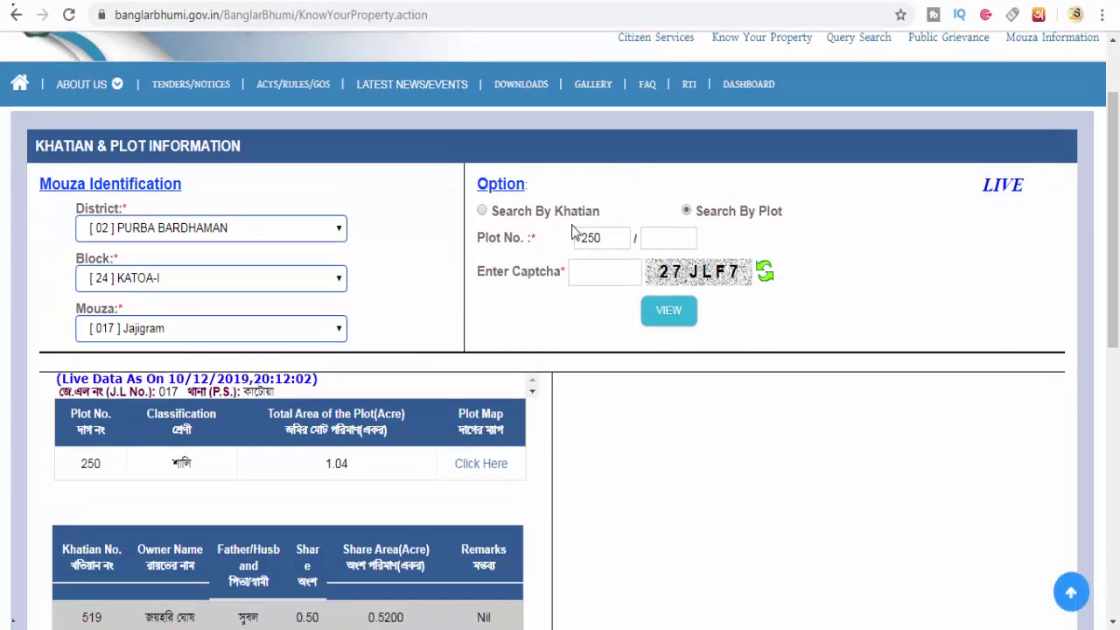
{"action": "scroll", "coordinate": [605, 414], "scroll_direction": "down", "scroll_amount": 2}
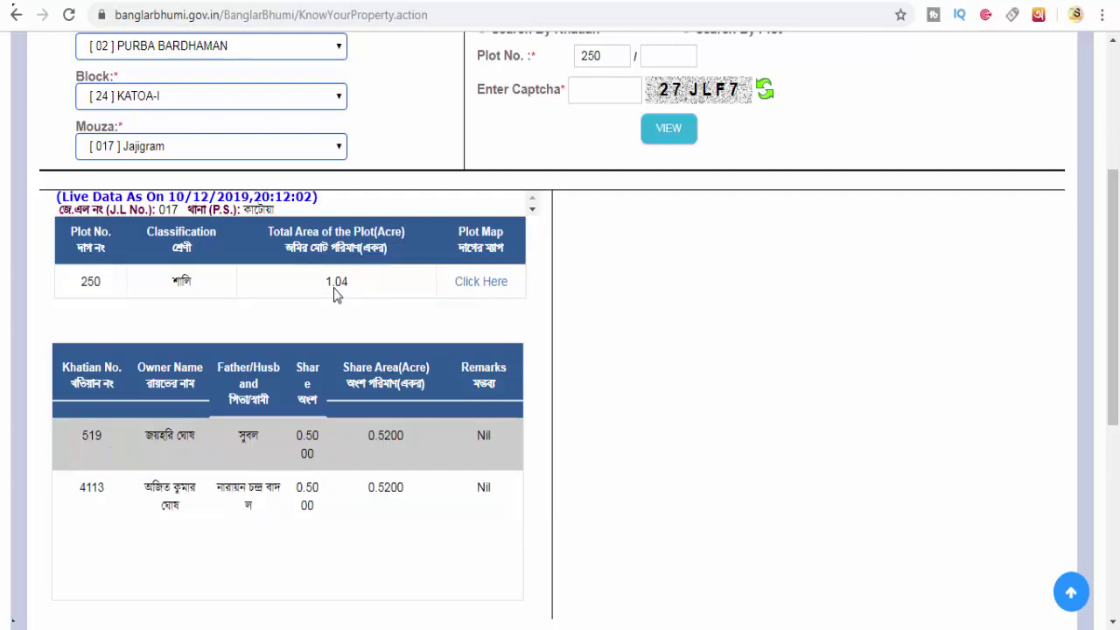
{"action": "left_click", "coordinate": [609, 0]}
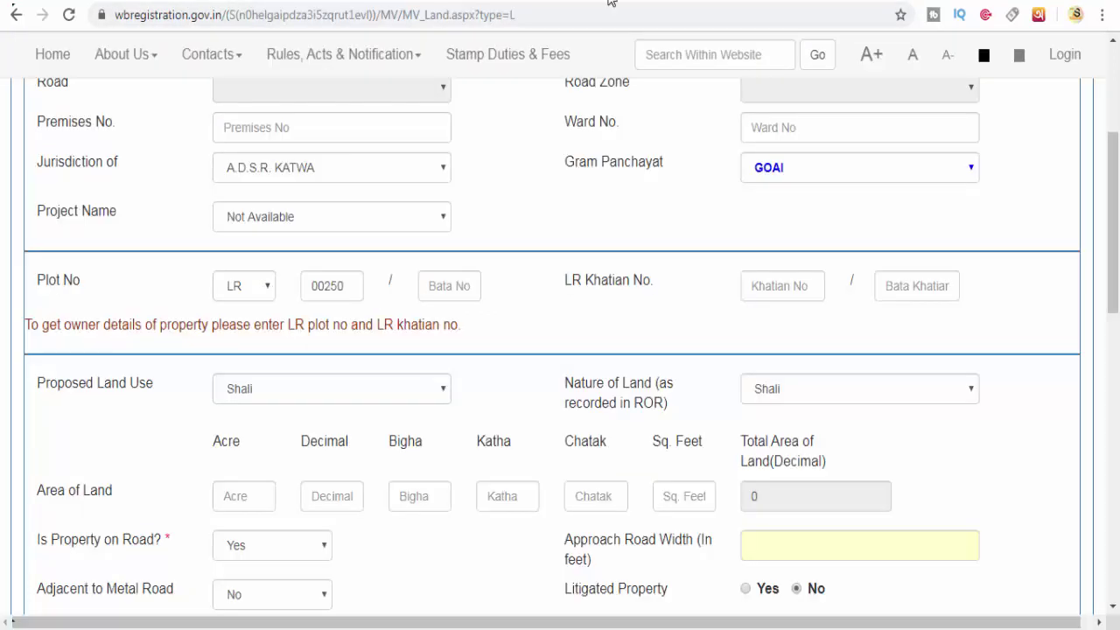
{"action": "key", "text": "ctrl+Tab"}
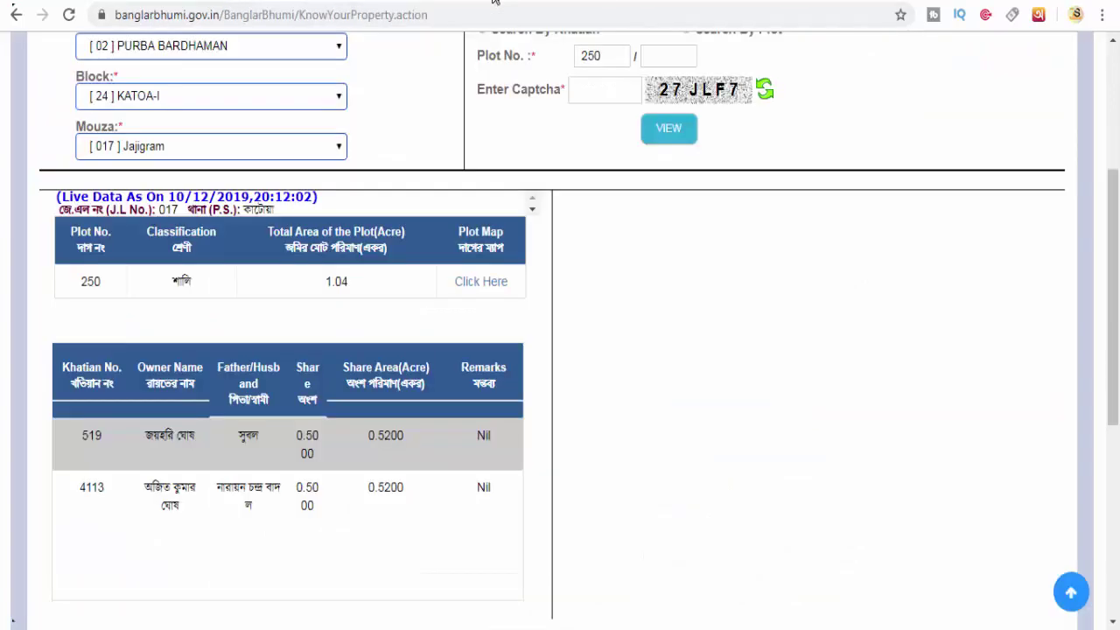
{"action": "left_click_drag", "start_coordinate": [288, 250], "coordinate": [414, 254]}
{"action": "left_click_drag", "start_coordinate": [323, 269], "coordinate": [358, 315]}
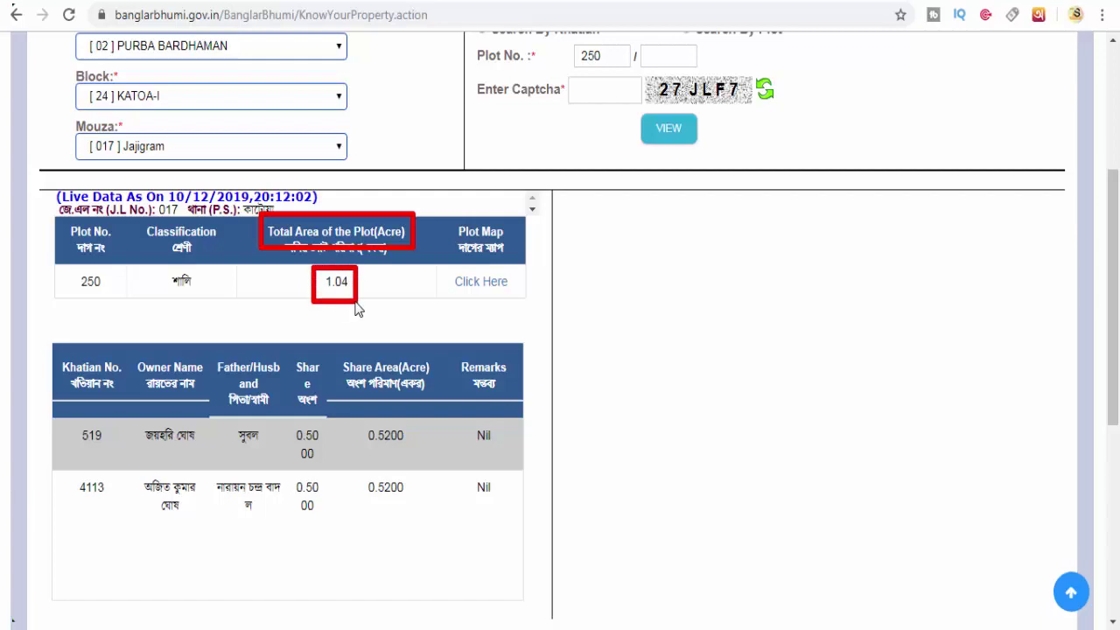
{"action": "key", "text": "ctrl+Tab"}
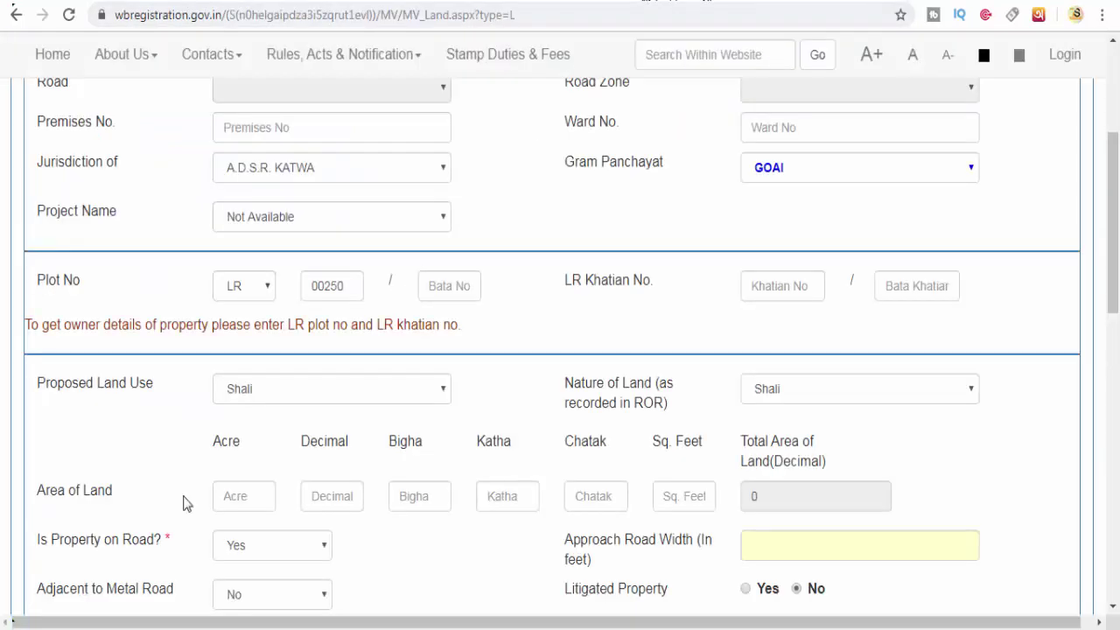
Enter 1.04 acres as the area of land and mark the property as not on a road
{"action": "left_click", "coordinate": [241, 496]}
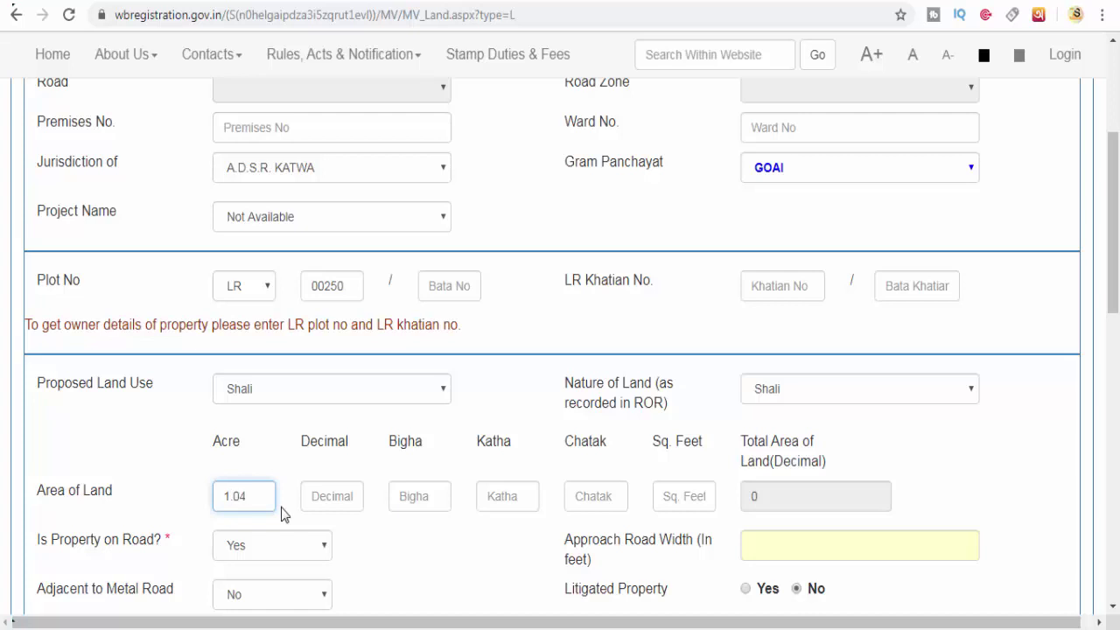
{"action": "left_click", "coordinate": [420, 544]}
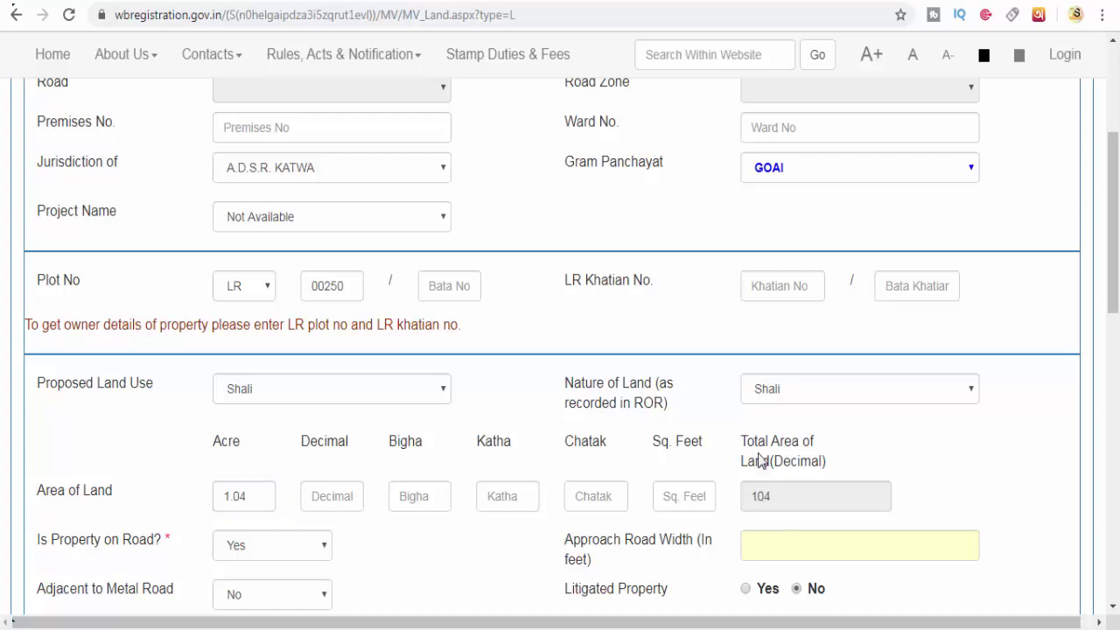
{"action": "mouse_move", "coordinate": [729, 420]}
{"action": "left_mouse_down"}
{"action": "mouse_move", "coordinate": [830, 514]}
{"action": "mouse_move", "coordinate": [878, 514]}
{"action": "left_mouse_up"}
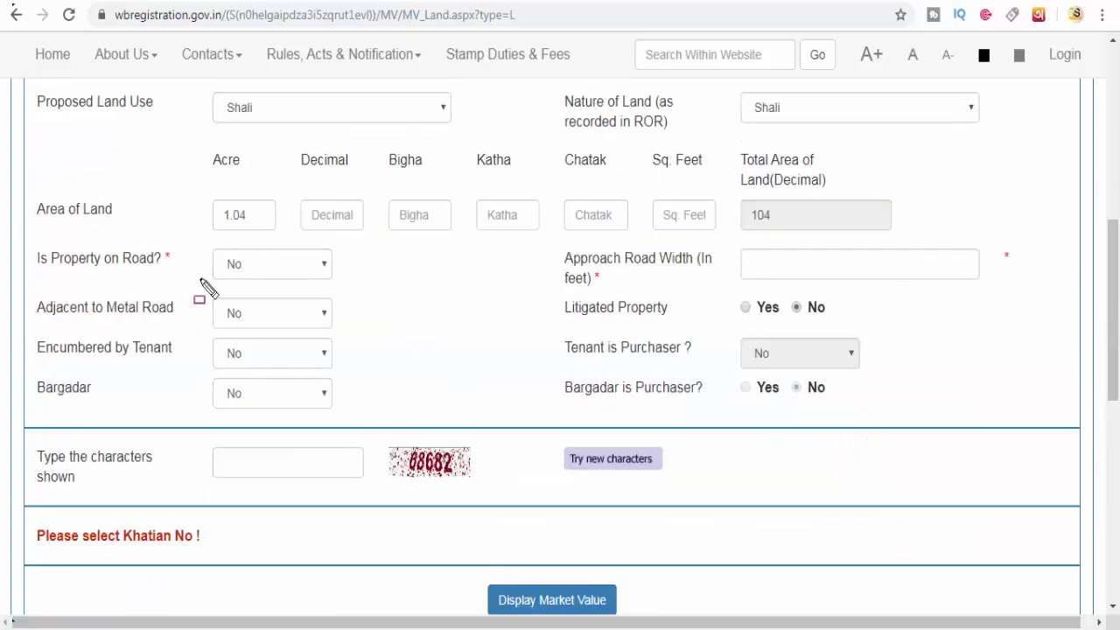
Review the property-on-road, approach road width, litigated property, tenant and bargadar fields of the land form
{"action": "mouse_move", "coordinate": [29, 236]}
{"action": "left_mouse_down"}
{"action": "mouse_move", "coordinate": [37, 255]}
{"action": "mouse_move", "coordinate": [201, 293]}
{"action": "mouse_move", "coordinate": [350, 287]}
{"action": "left_mouse_up"}
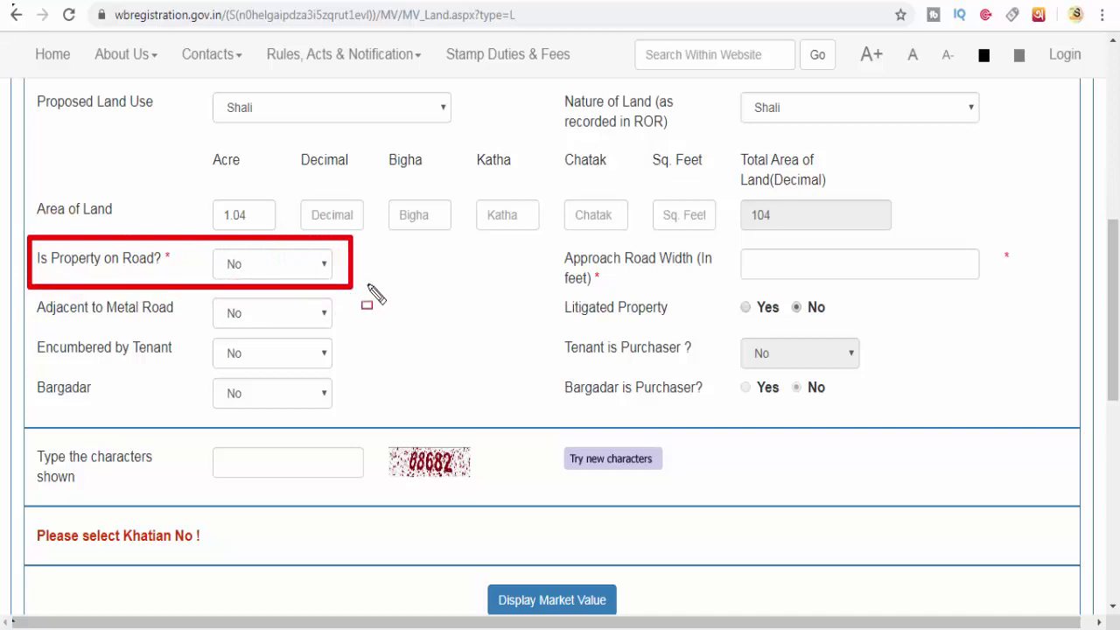
{"action": "key", "text": "Escape"}
{"action": "left_click_drag", "start_coordinate": [556, 248], "coordinate": [725, 299]}
{"action": "key", "text": "Escape"}
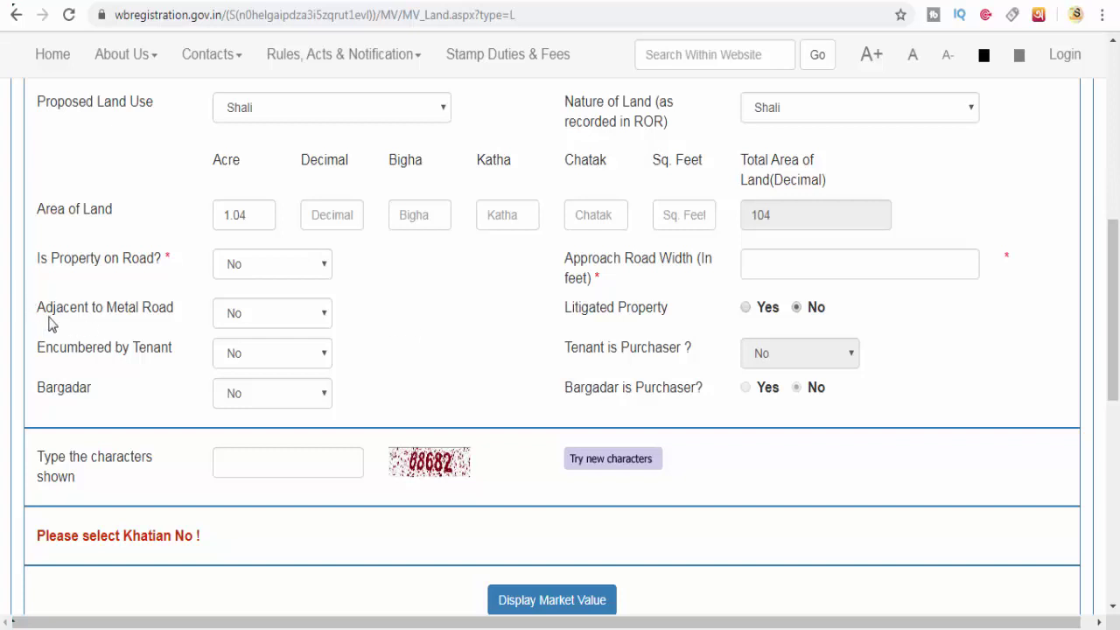
{"action": "left_click_drag", "start_coordinate": [551, 291], "coordinate": [687, 333]}
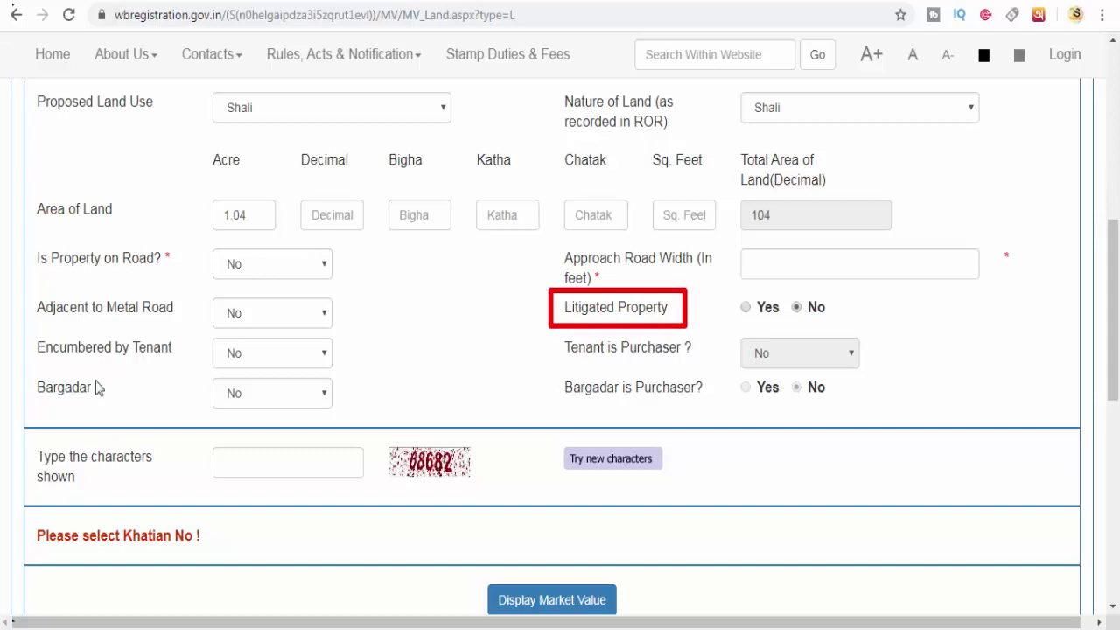
{"action": "left_click_drag", "start_coordinate": [26, 371], "coordinate": [121, 402]}
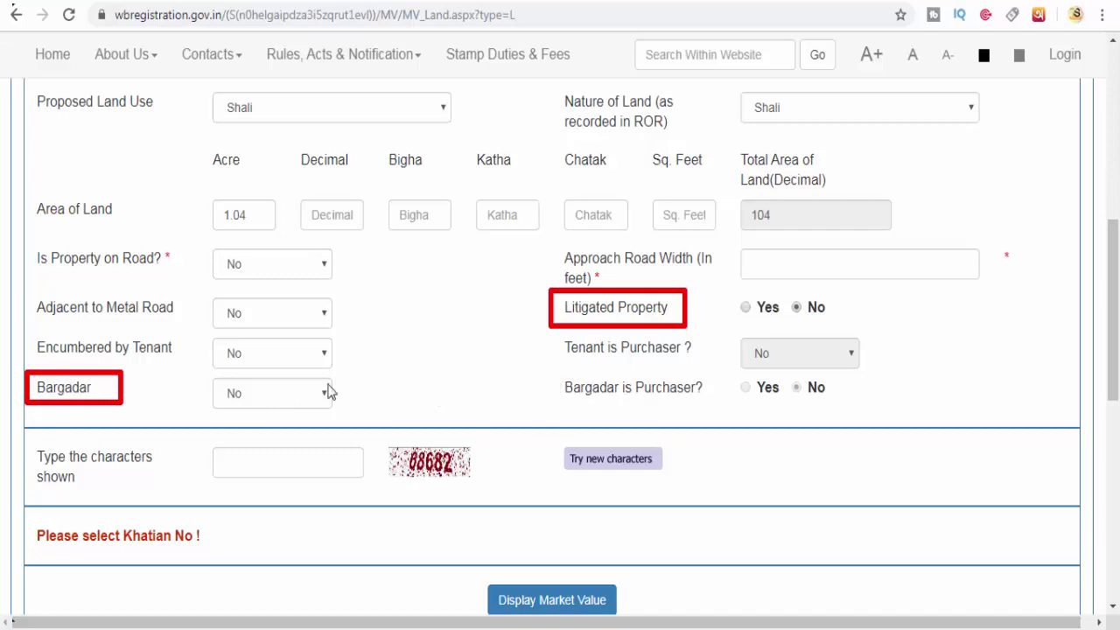
{"action": "mouse_move", "coordinate": [25, 330]}
{"action": "left_mouse_down"}
{"action": "mouse_move", "coordinate": [87, 368]}
{"action": "mouse_move", "coordinate": [187, 376]}
{"action": "left_mouse_up"}
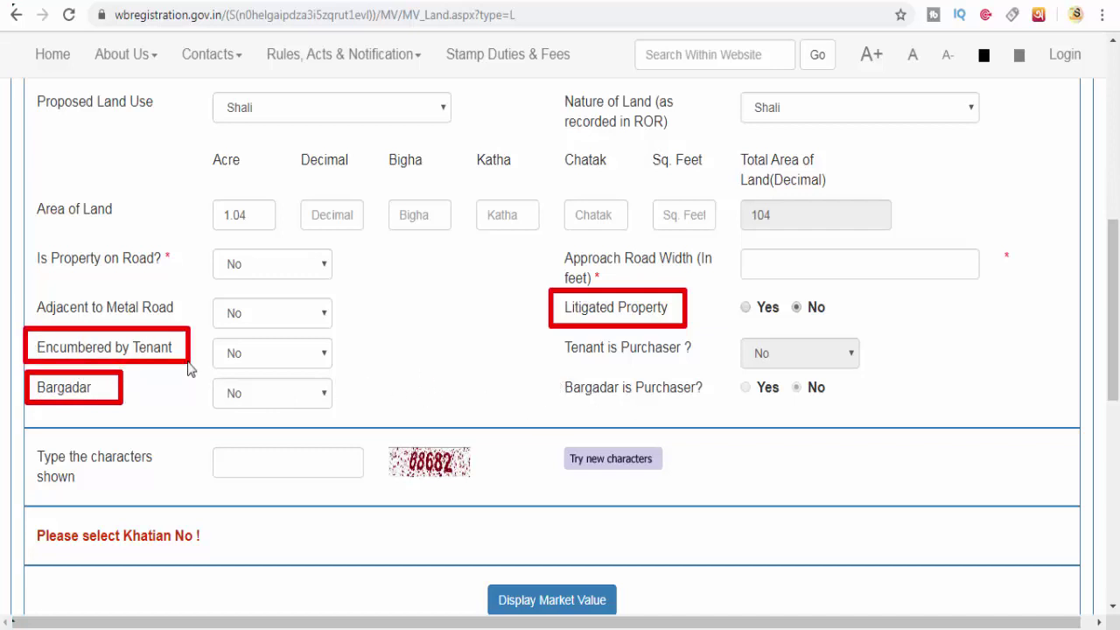
{"action": "key", "text": "Escape"}
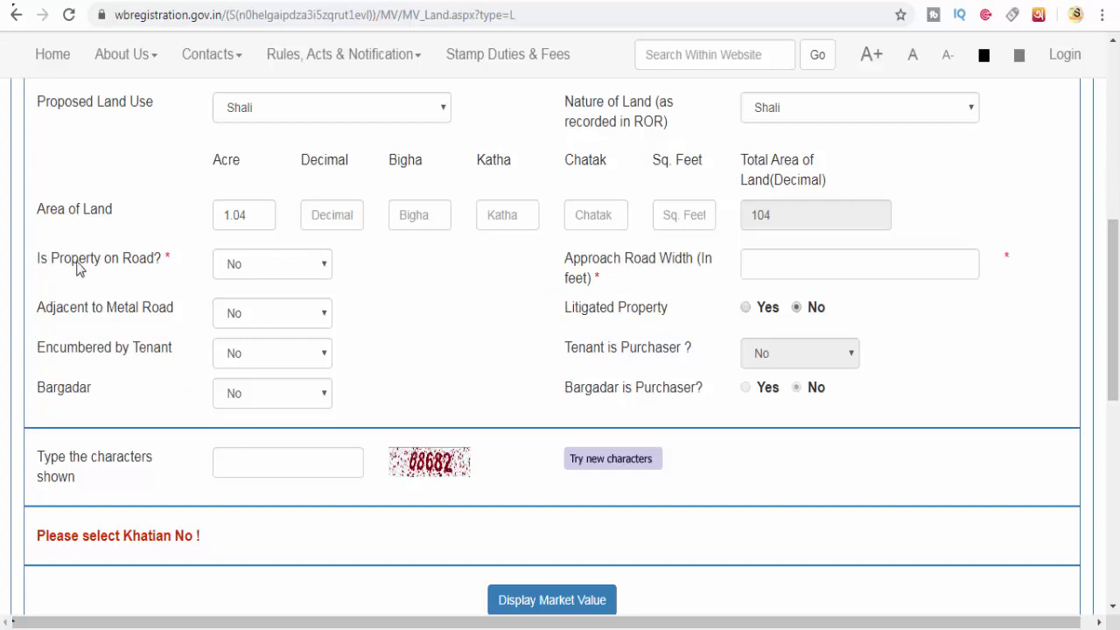
{"action": "mouse_move", "coordinate": [26, 247]}
{"action": "left_mouse_down"}
{"action": "mouse_move", "coordinate": [328, 369]}
{"action": "mouse_move", "coordinate": [727, 394]}
{"action": "mouse_move", "coordinate": [874, 428]}
{"action": "left_mouse_up"}
{"action": "key", "text": "Escape"}
Locate the verification characters, try to display the market value of plot 250, and look over the form
{"action": "left_click_drag", "start_coordinate": [391, 446], "coordinate": [468, 487]}
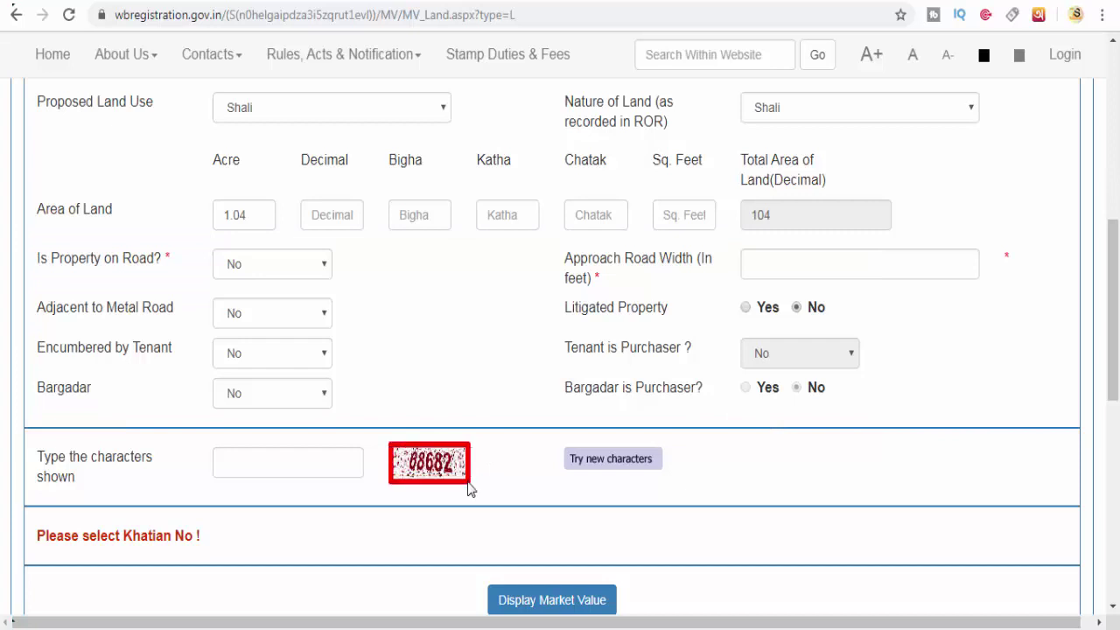
{"action": "left_click_drag", "start_coordinate": [213, 443], "coordinate": [308, 486]}
{"action": "left_click_drag", "start_coordinate": [492, 596], "coordinate": [615, 617]}
{"action": "key", "text": "Escape"}
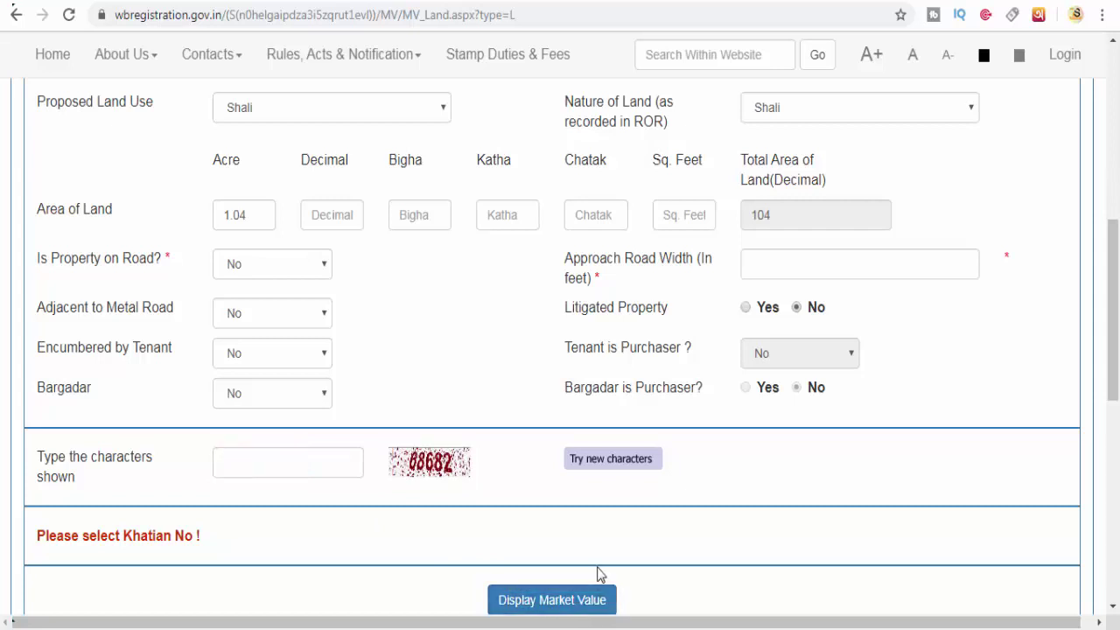
{"action": "left_click", "coordinate": [518, 570]}
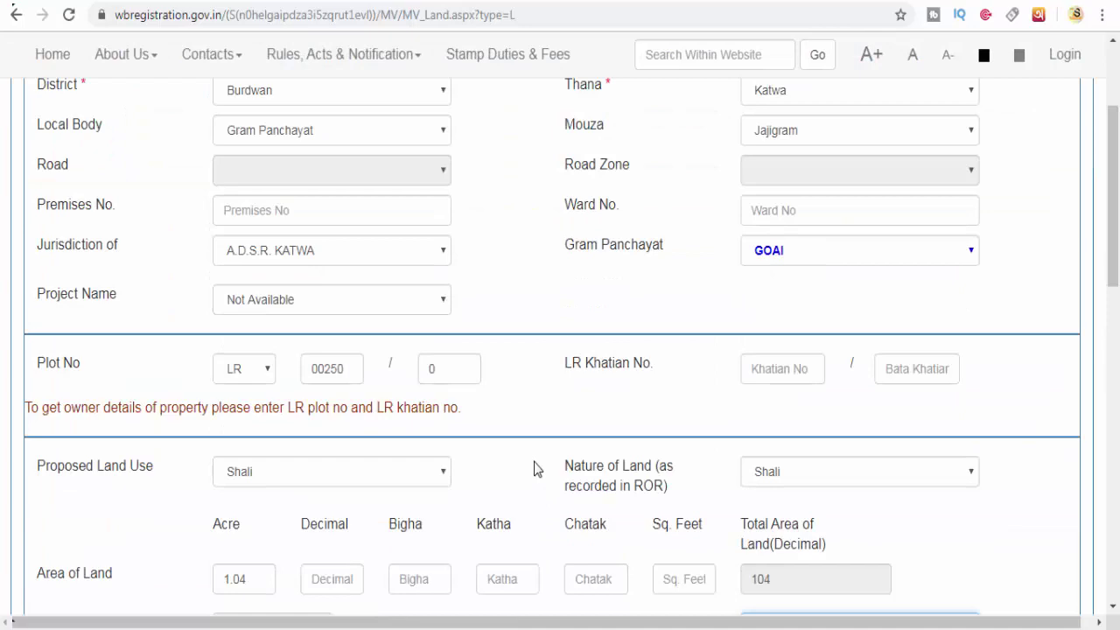
{"action": "scroll", "coordinate": [536, 469], "scroll_direction": "down", "scroll_amount": 5}
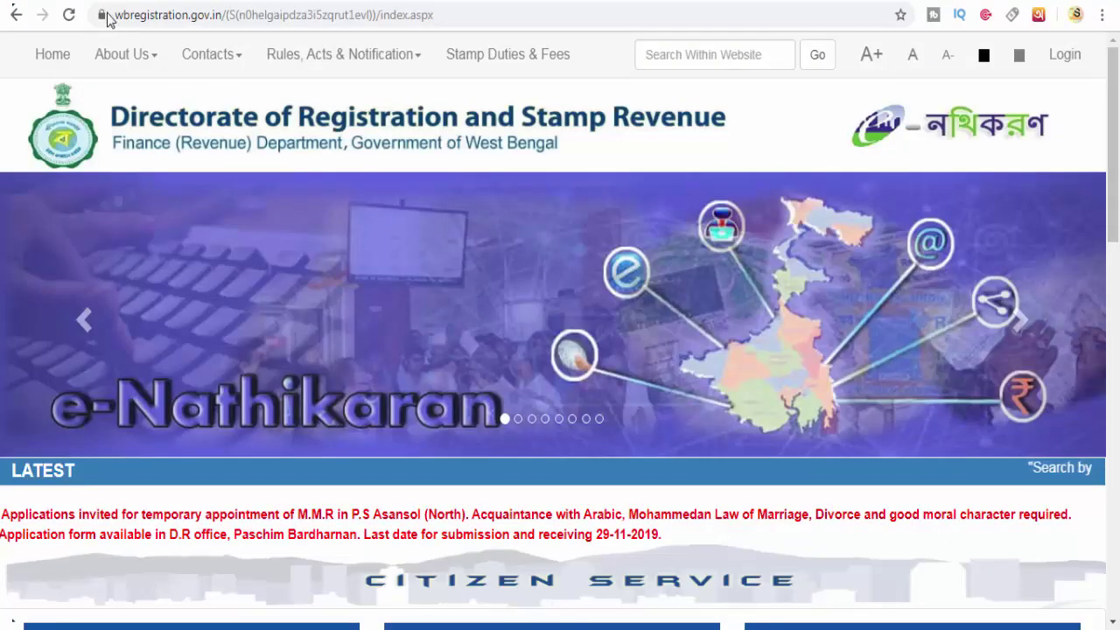
Open the Stamp Duty and Registration Fee calculator from the registration portal's home page
{"action": "mouse_move", "coordinate": [100, 3]}
{"action": "left_mouse_down"}
{"action": "mouse_move", "coordinate": [130, 30]}
{"action": "mouse_move", "coordinate": [254, 40]}
{"action": "left_mouse_up"}
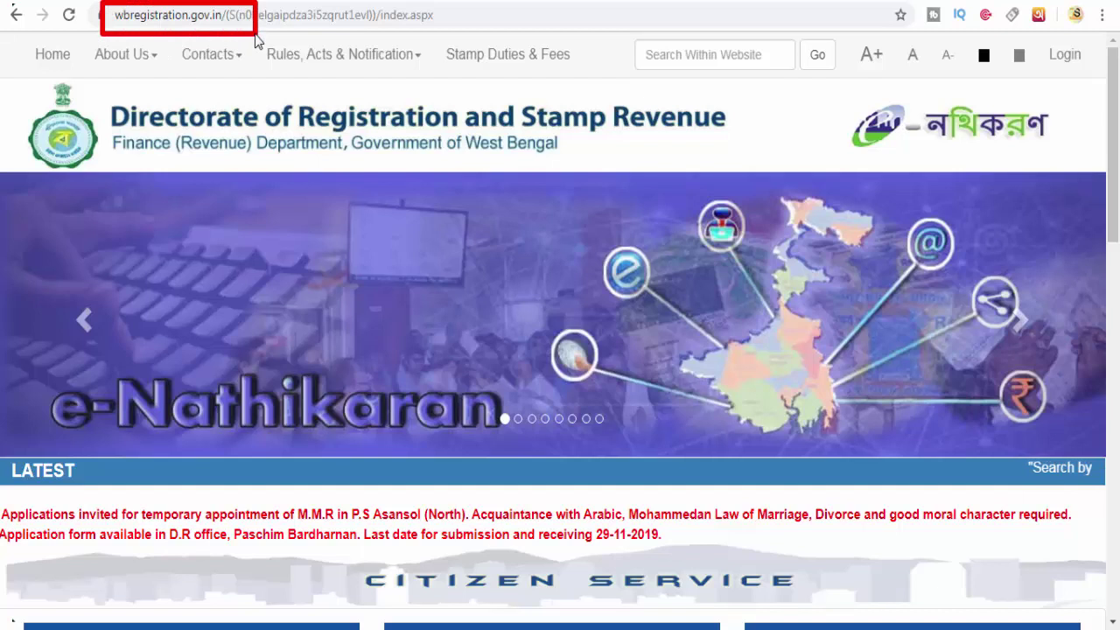
{"action": "left_click", "coordinate": [289, 54]}
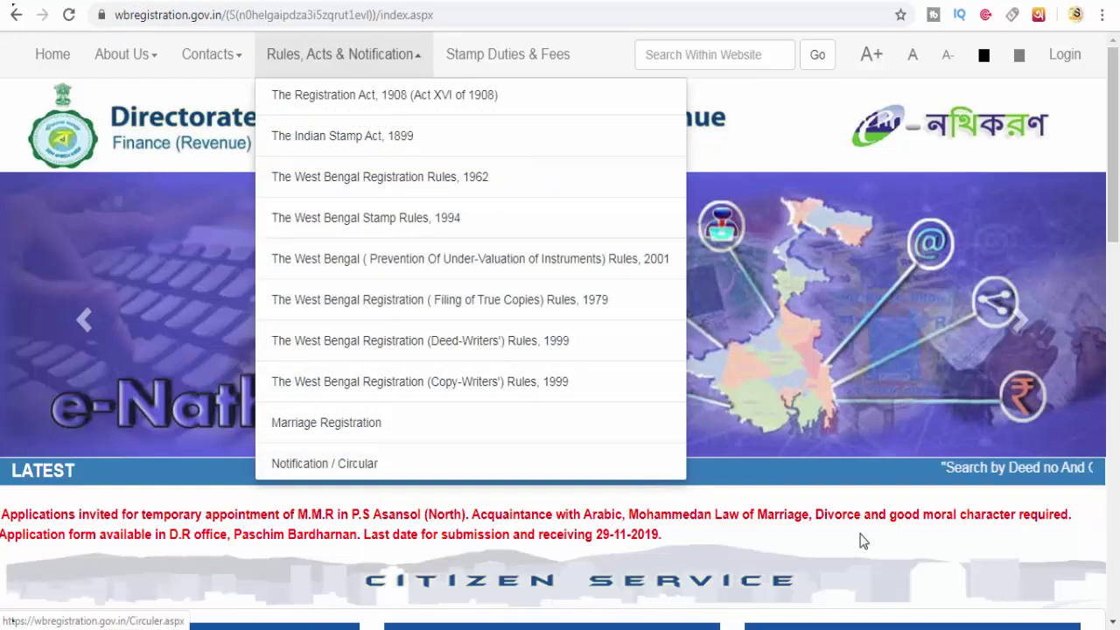
{"action": "left_click", "coordinate": [861, 541]}
{"action": "left_click_drag", "start_coordinate": [1114, 140], "coordinate": [1116, 289]}
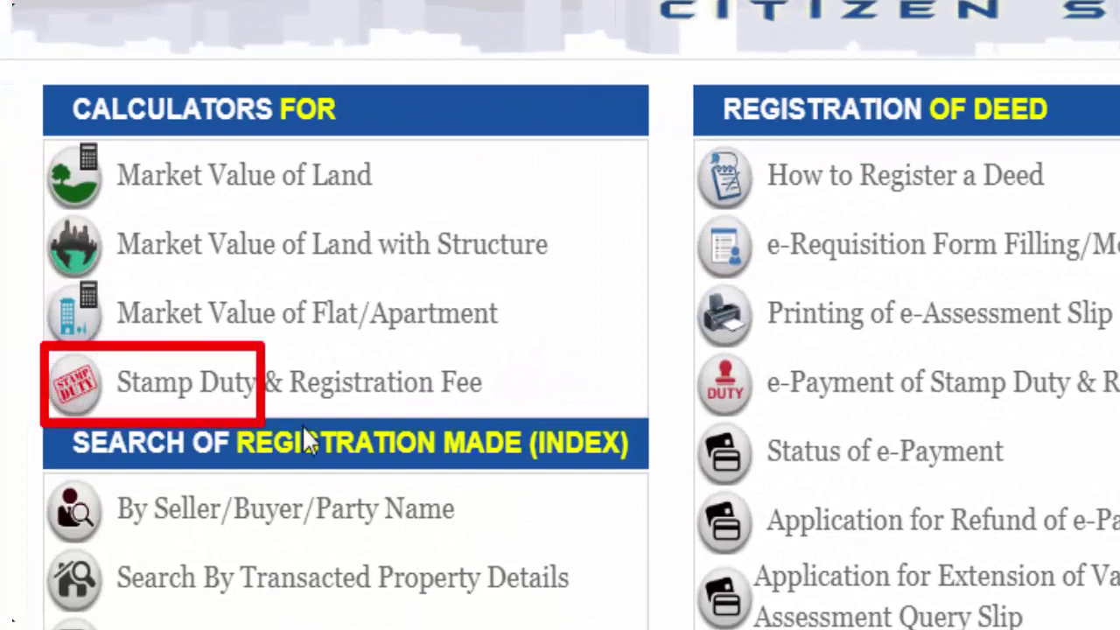
{"action": "left_click_drag", "start_coordinate": [305, 431], "coordinate": [534, 428]}
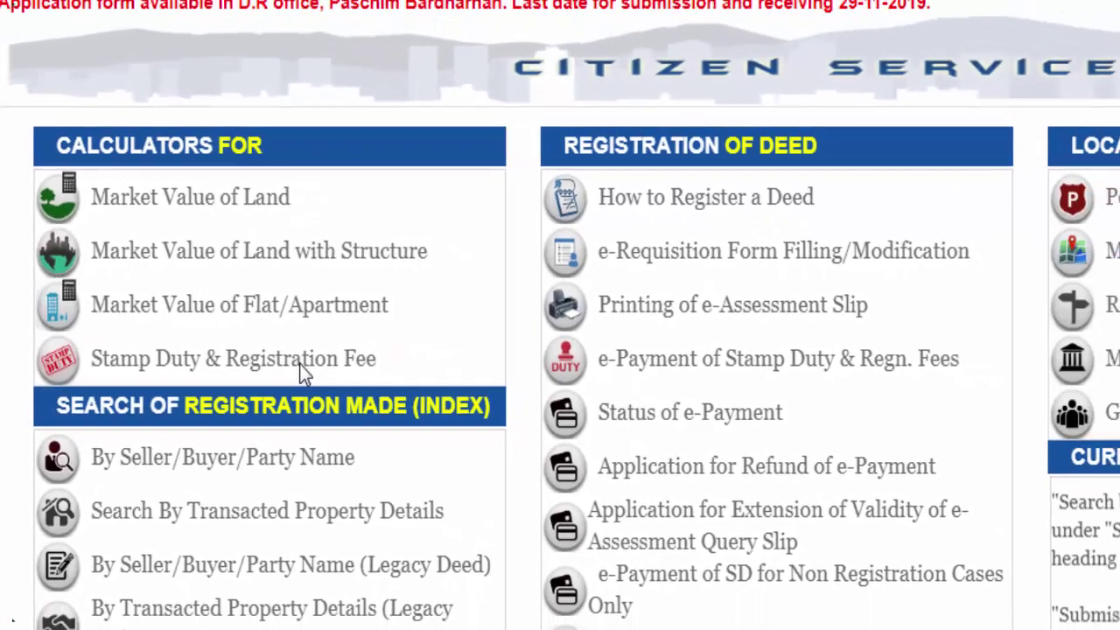
{"action": "left_click", "coordinate": [387, 399]}
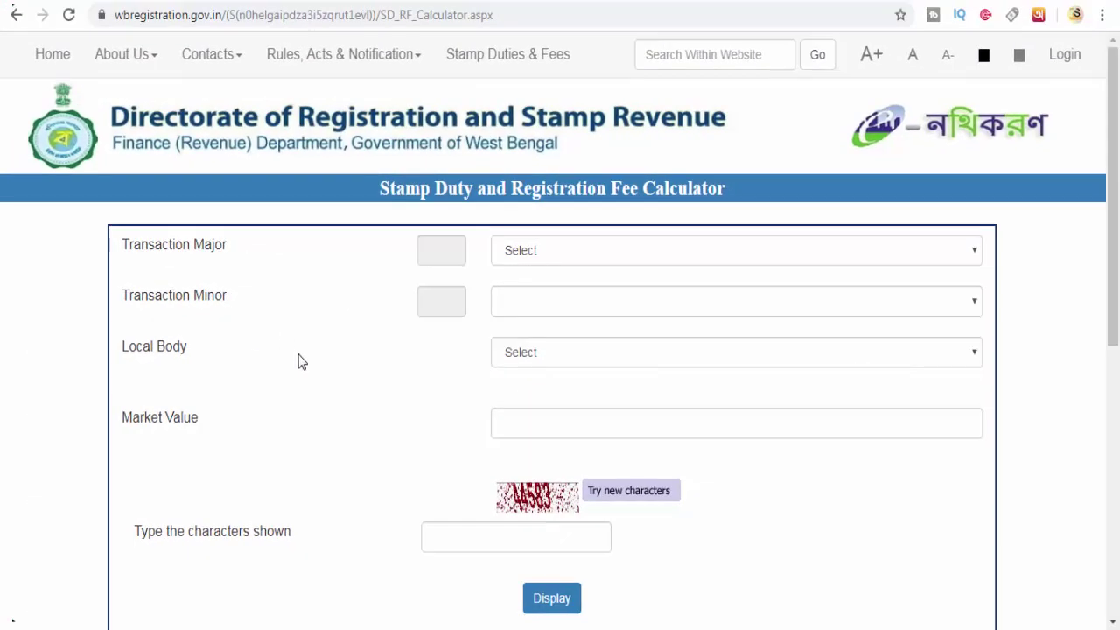
Set the transaction major to Sale and the transaction minor to Sale Document
{"action": "left_click", "coordinate": [624, 253]}
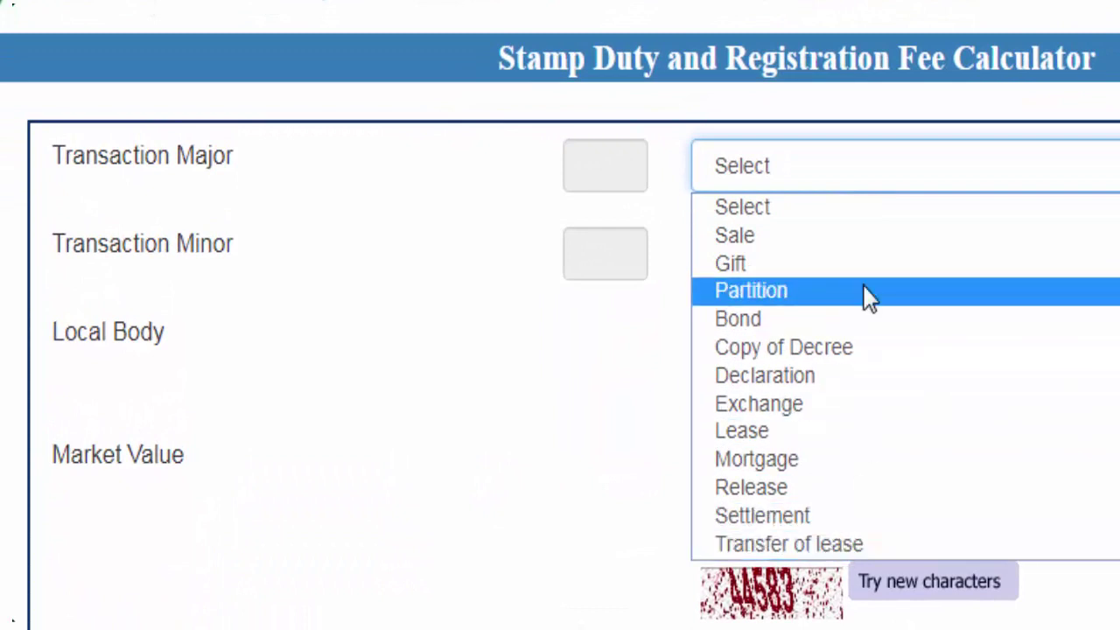
{"action": "left_click", "coordinate": [882, 235]}
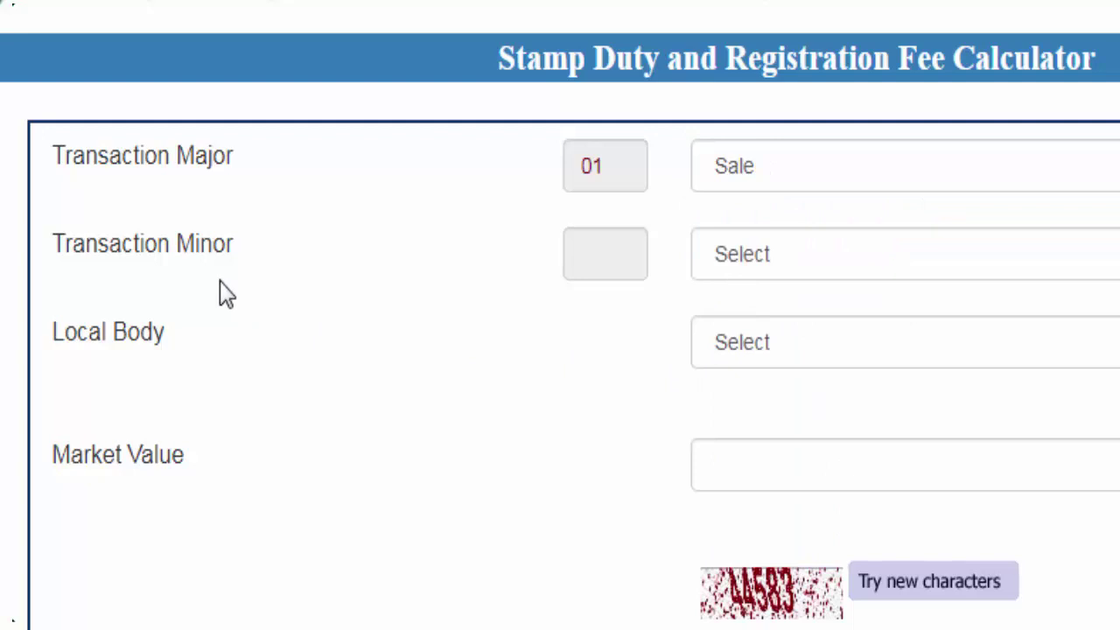
{"action": "mouse_move", "coordinate": [48, 215]}
{"action": "left_mouse_down"}
{"action": "mouse_move", "coordinate": [87, 259]}
{"action": "mouse_move", "coordinate": [272, 267]}
{"action": "left_mouse_up"}
{"action": "left_click", "coordinate": [818, 258]}
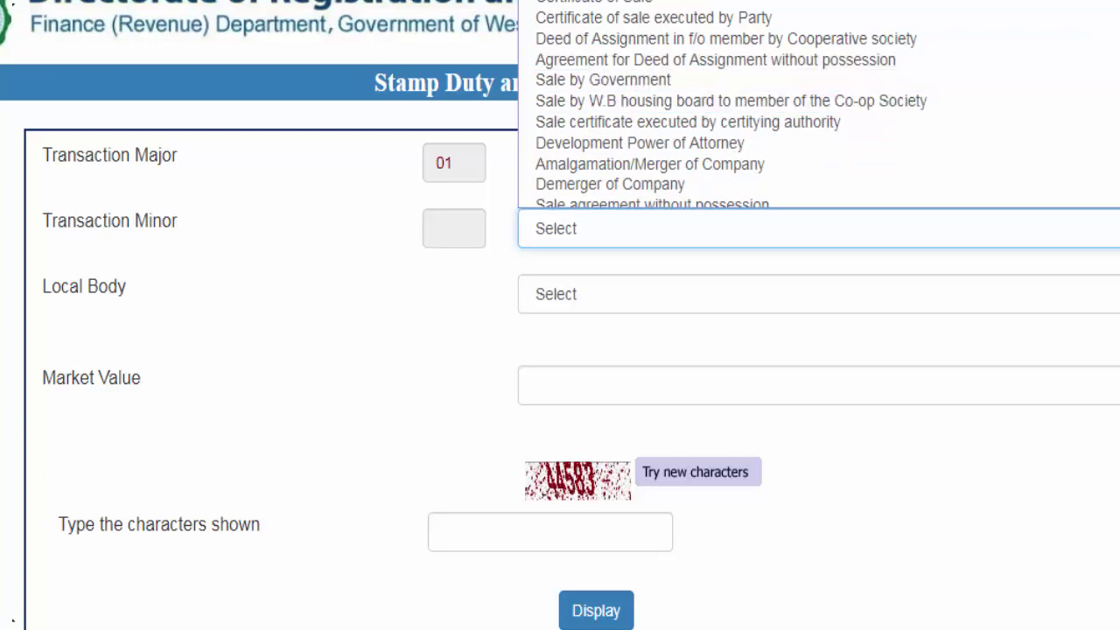
{"action": "left_click", "coordinate": [577, 1]}
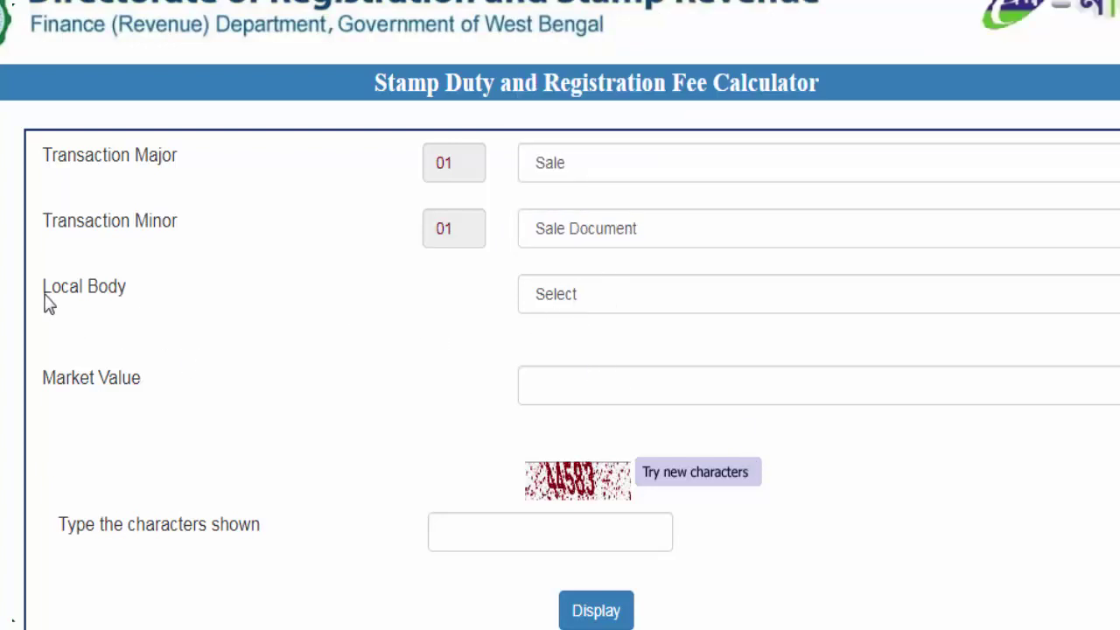
Set the local body to Gram Panchayat in the stamp duty calculator
{"action": "left_click", "coordinate": [645, 300]}
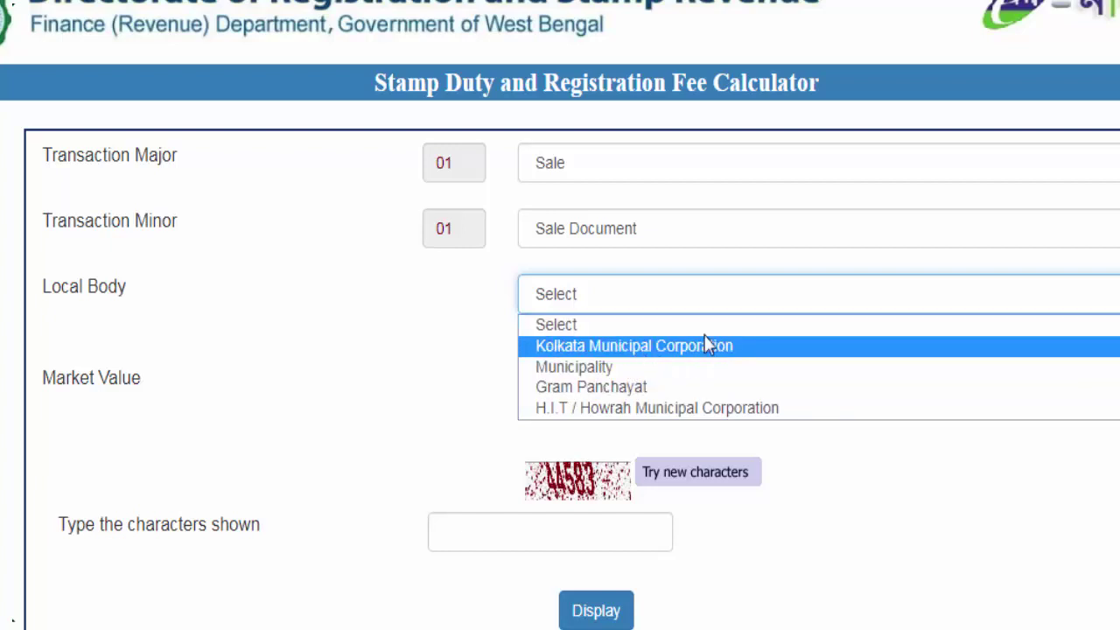
{"action": "left_click", "coordinate": [611, 389]}
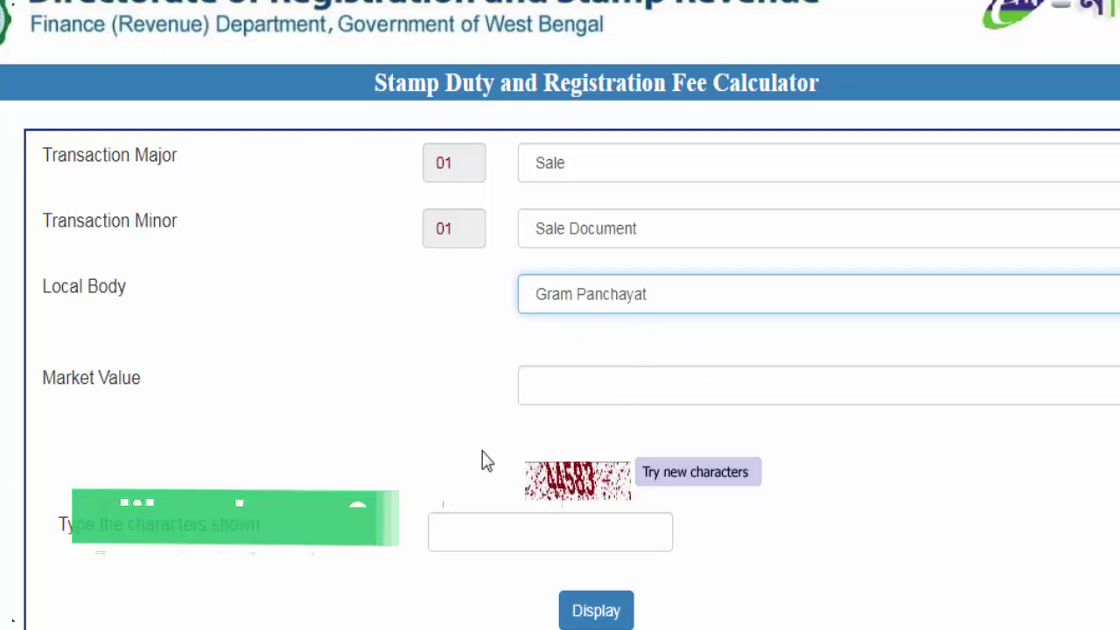
{"action": "left_click_drag", "start_coordinate": [515, 361], "coordinate": [814, 423]}
{"action": "key", "text": "Escape"}
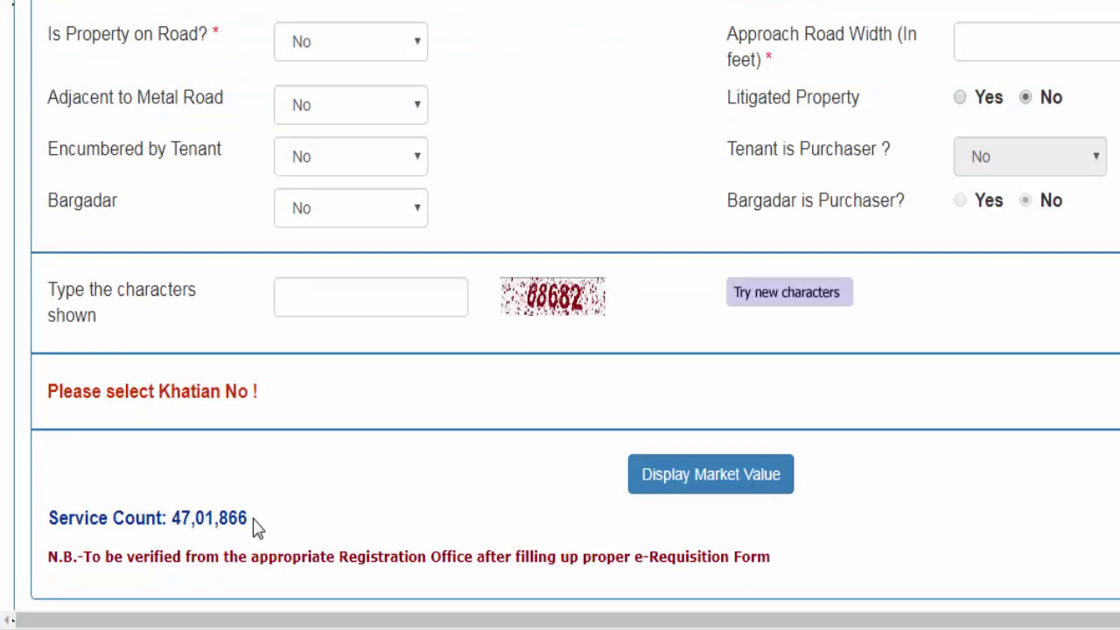
Take the figure from the land market value page and enter 4701866 as the market value in the stamp duty calculator
{"action": "left_click_drag", "start_coordinate": [161, 503], "coordinate": [262, 542]}
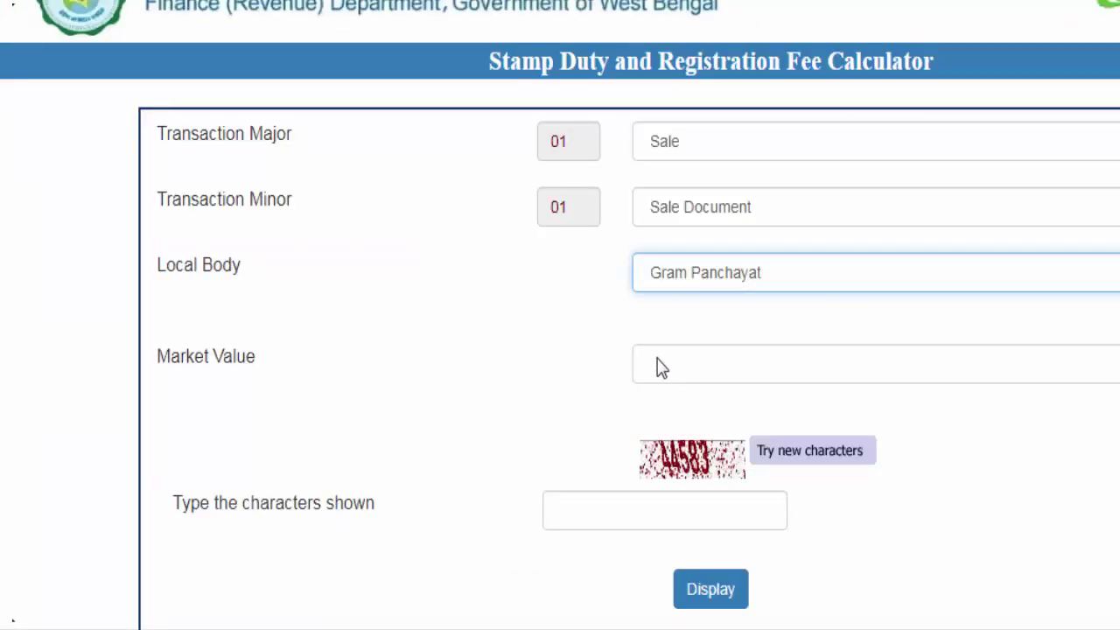
{"action": "left_click", "coordinate": [660, 367]}
{"action": "type", "text": "4701866"}
{"action": "left_click", "coordinate": [986, 443]}
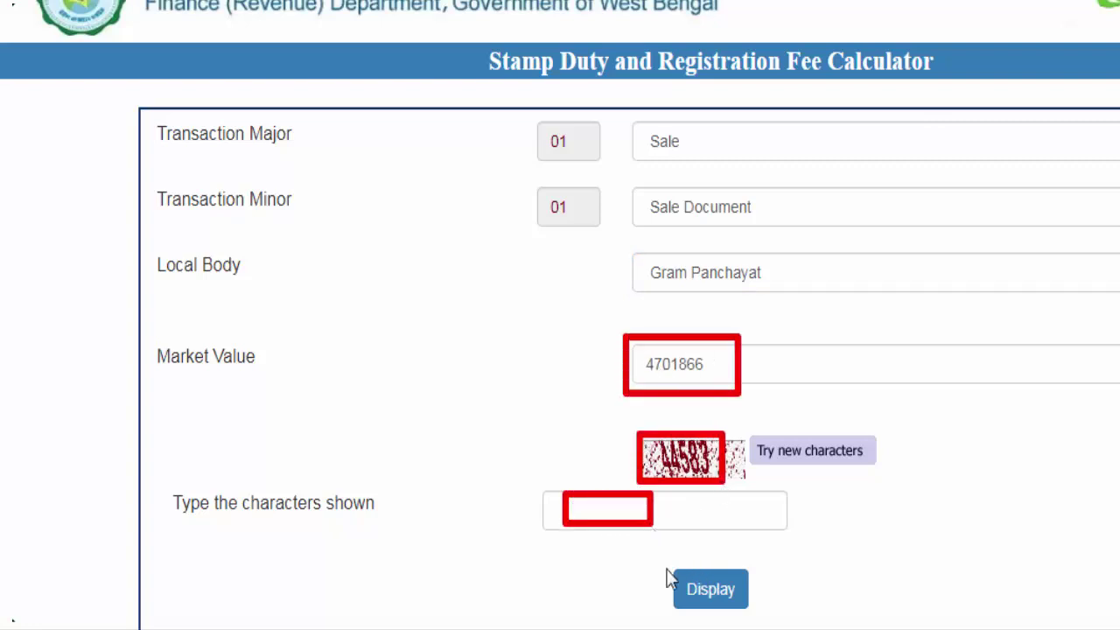
Enter the verification characters shown and display the stamp duty and registration fee
{"action": "type", "text": "44583"}
{"action": "left_click", "coordinate": [726, 602]}
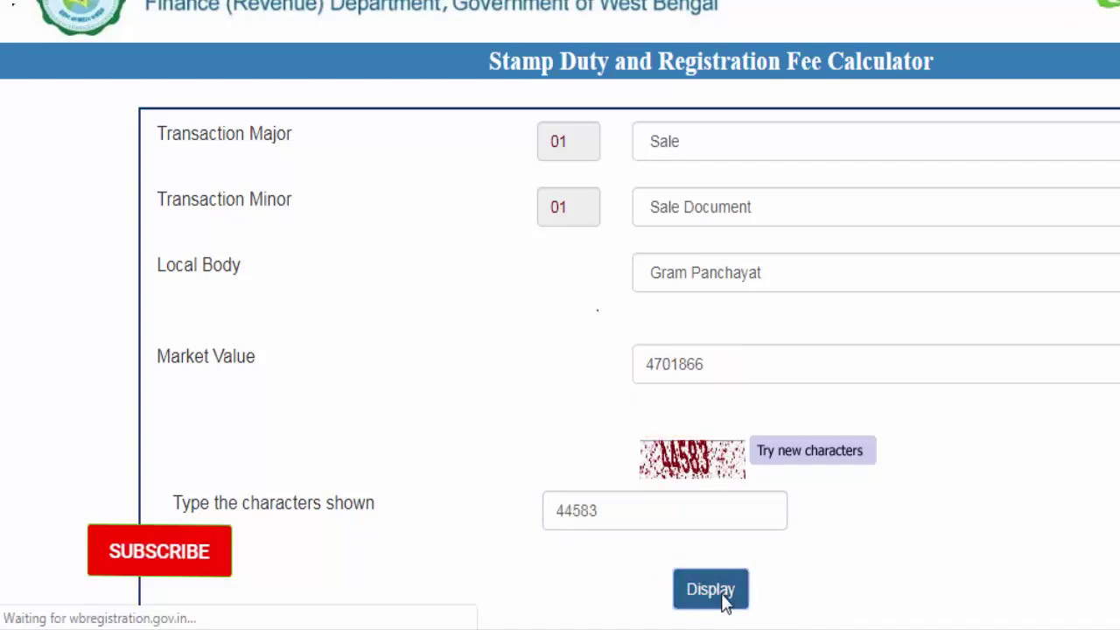
{"action": "scroll", "coordinate": [994, 451], "scroll_direction": "down", "scroll_amount": 1}
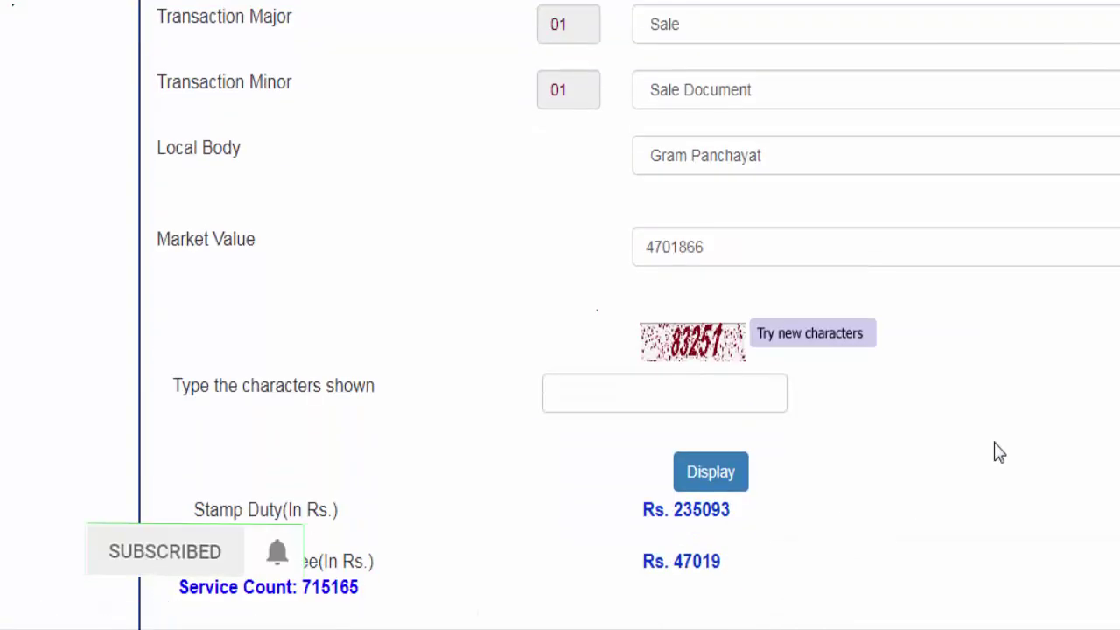
{"action": "scroll", "coordinate": [998, 452], "scroll_direction": "down", "scroll_amount": 1}
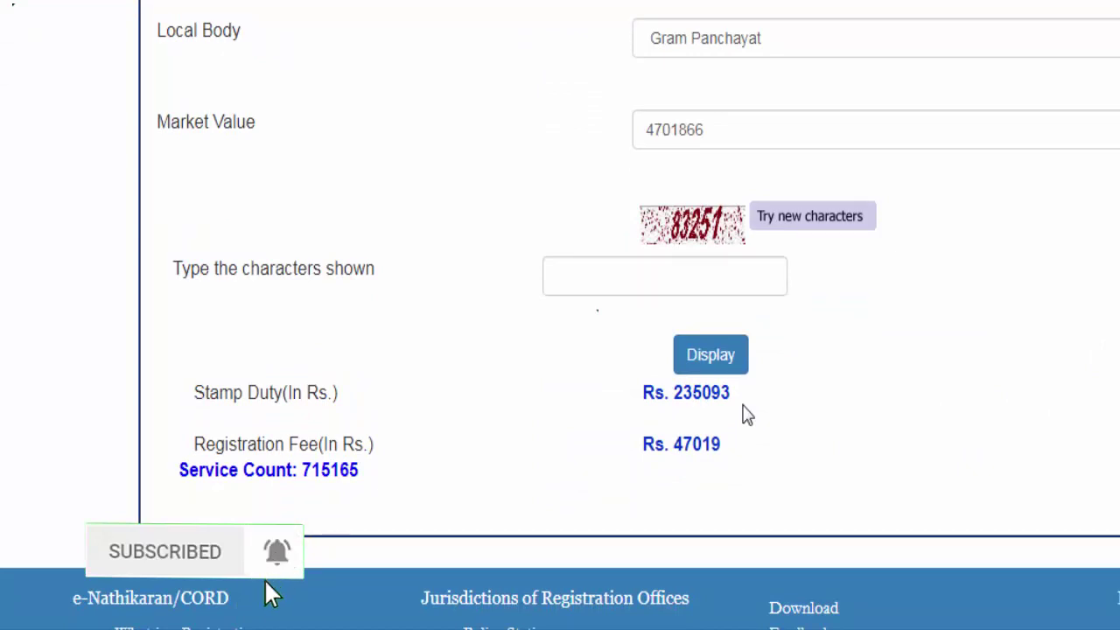
Examine the calculated stamp duty and registration fee amounts below the calculator form
{"action": "mouse_move", "coordinate": [171, 367]}
{"action": "left_mouse_down"}
{"action": "mouse_move", "coordinate": [235, 412]}
{"action": "mouse_move", "coordinate": [365, 420]}
{"action": "left_mouse_up"}
{"action": "left_click_drag", "start_coordinate": [618, 368], "coordinate": [757, 412]}
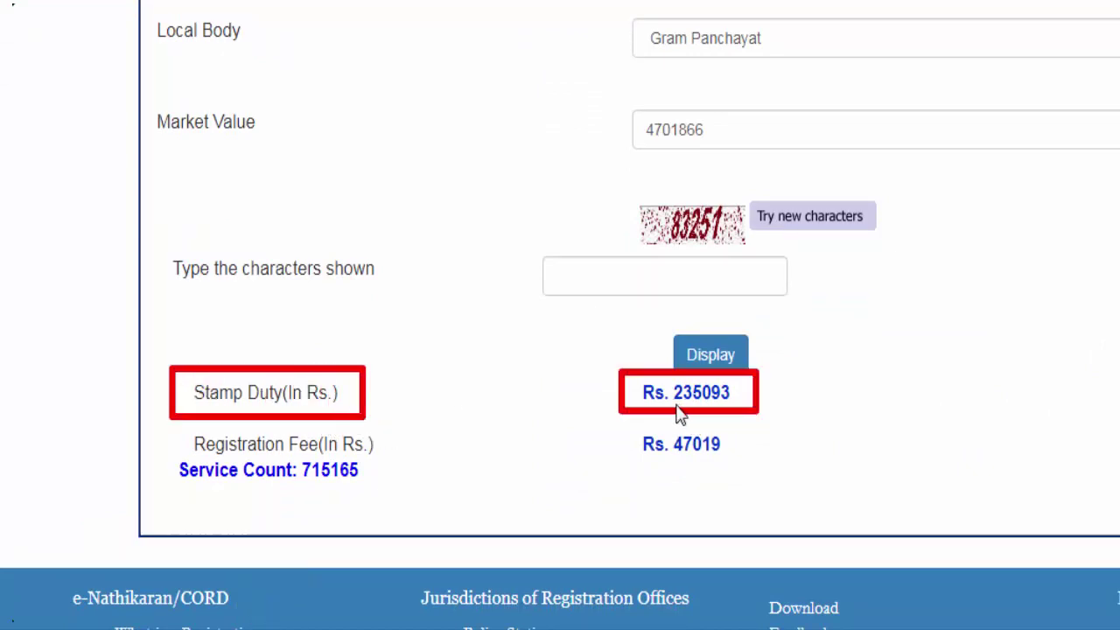
{"action": "left_click_drag", "start_coordinate": [673, 402], "coordinate": [724, 404]}
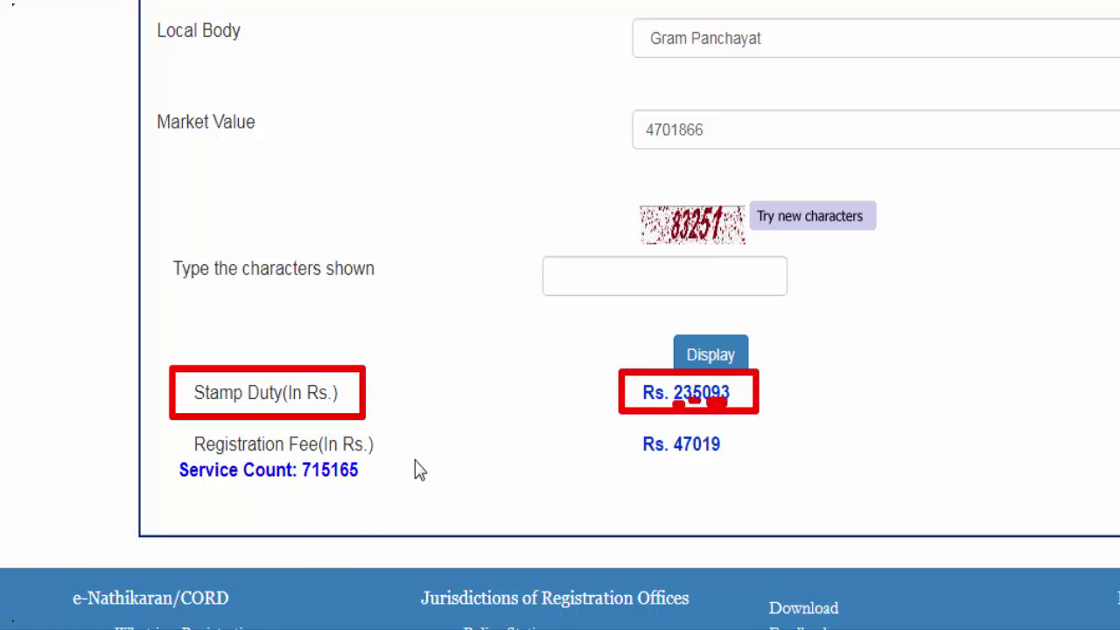
{"action": "left_click_drag", "start_coordinate": [167, 432], "coordinate": [395, 494]}
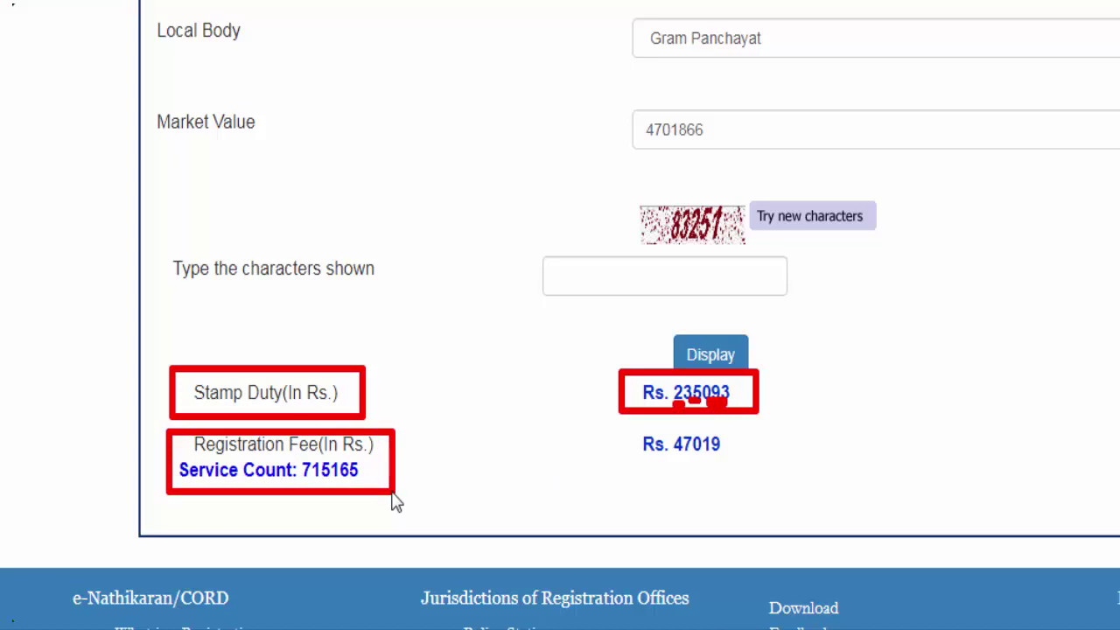
{"action": "left_click_drag", "start_coordinate": [679, 464], "coordinate": [725, 466]}
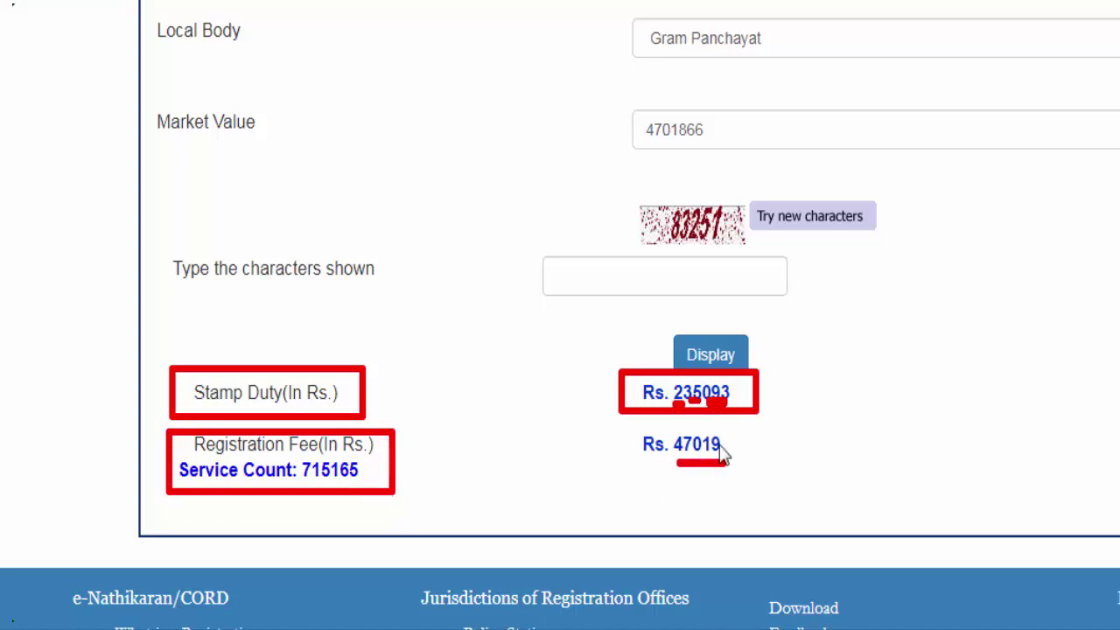
{"action": "mouse_move", "coordinate": [662, 366]}
{"action": "left_mouse_down"}
{"action": "mouse_move", "coordinate": [673, 413]}
{"action": "mouse_move", "coordinate": [738, 471]}
{"action": "left_mouse_up"}
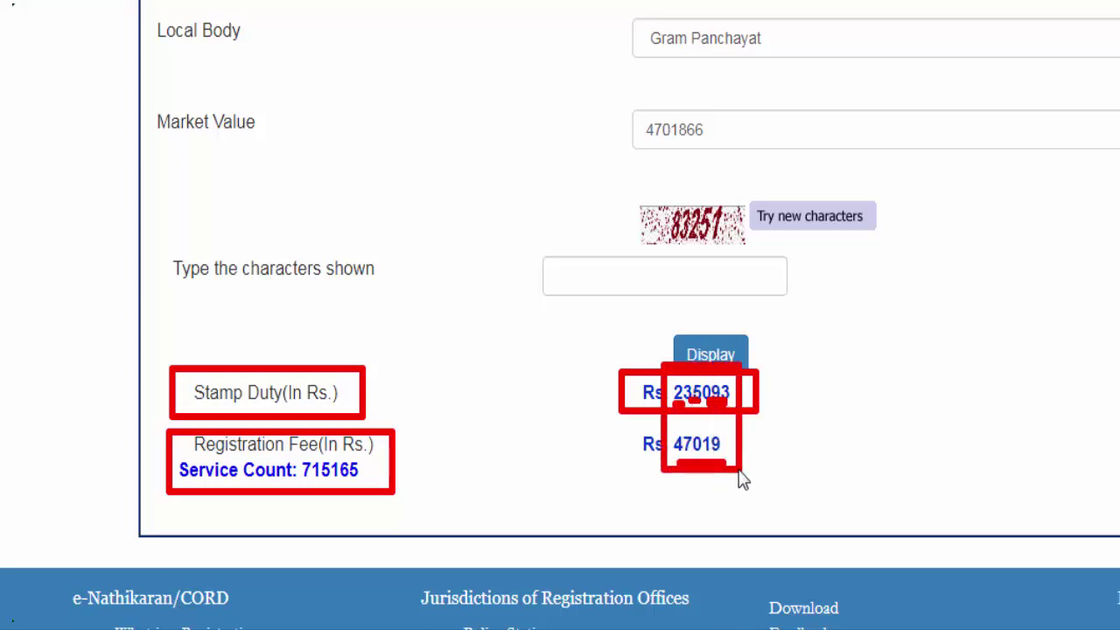
{"action": "key", "text": "Escape"}
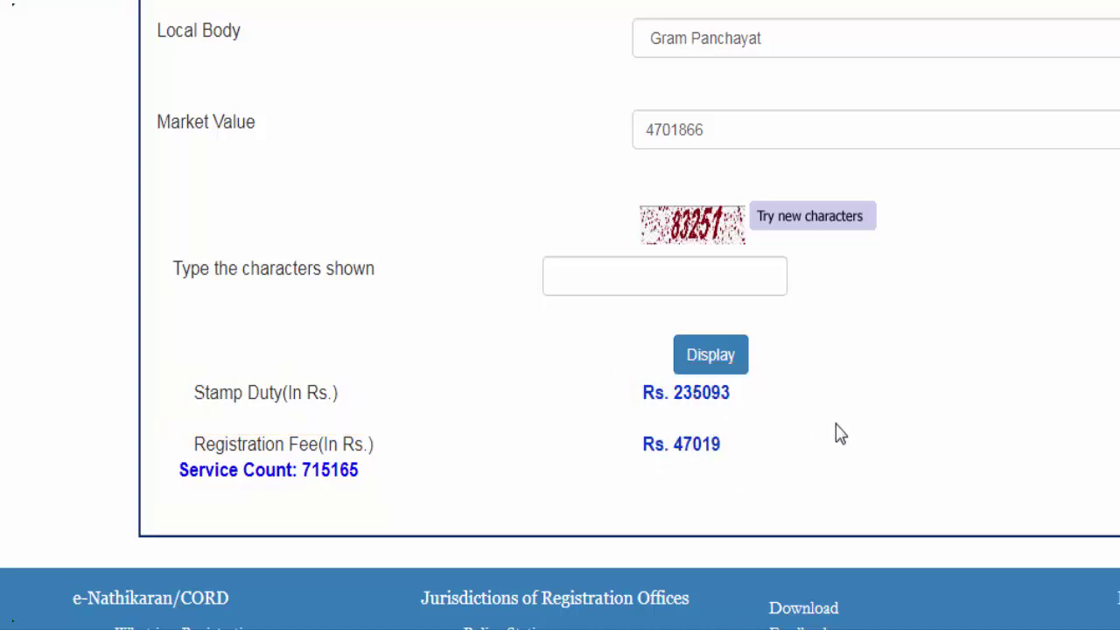
{"action": "left_click_drag", "start_coordinate": [618, 375], "coordinate": [751, 472]}
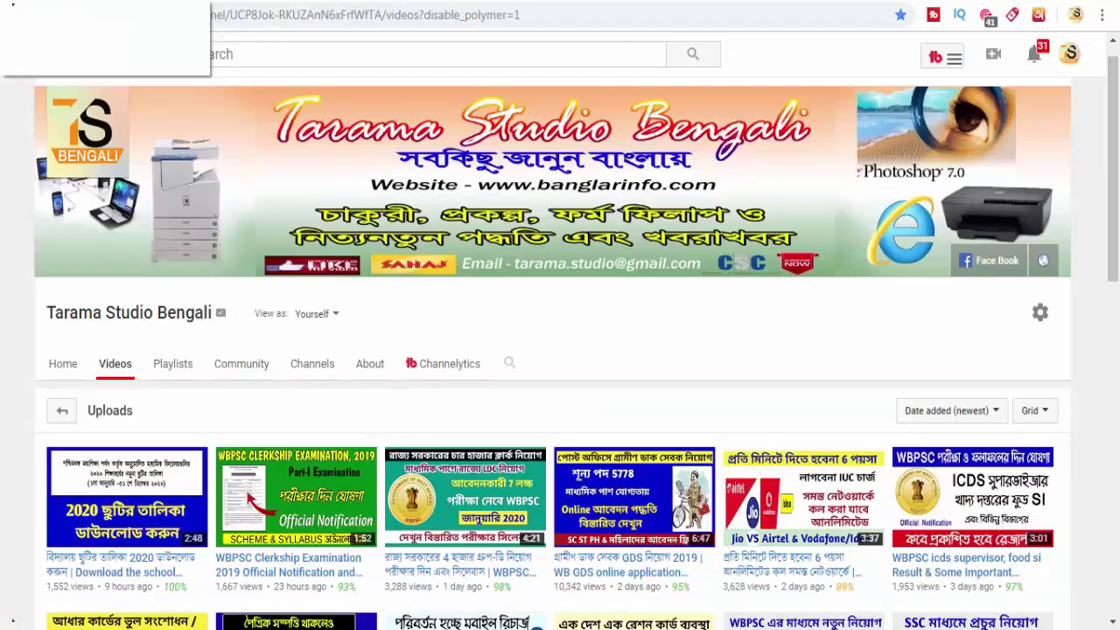
{"action": "left_click", "coordinate": [81, 1]}
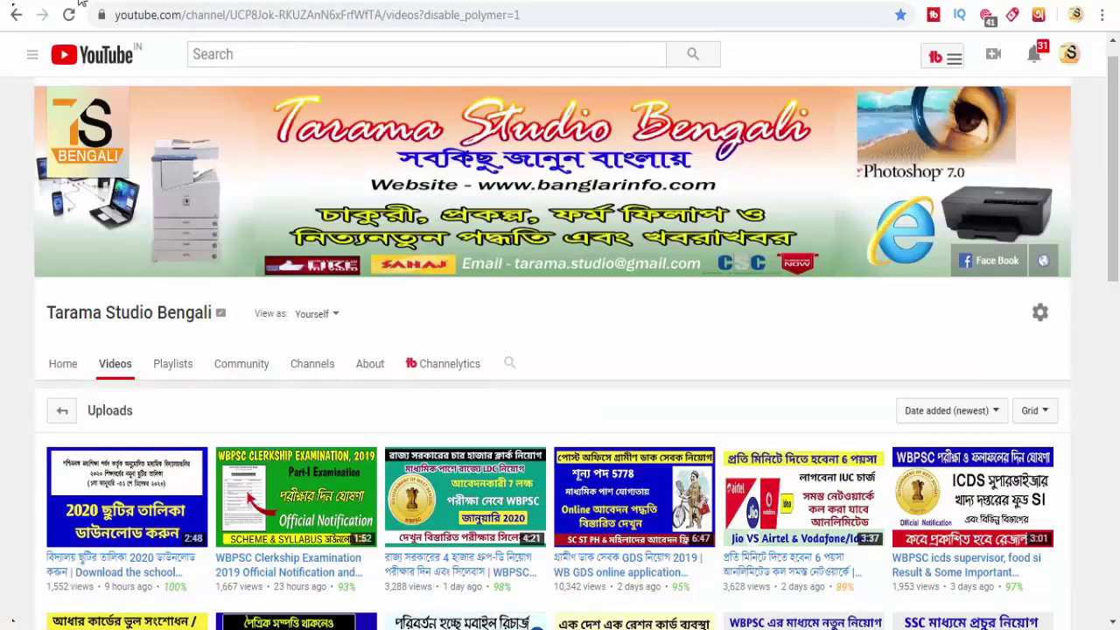